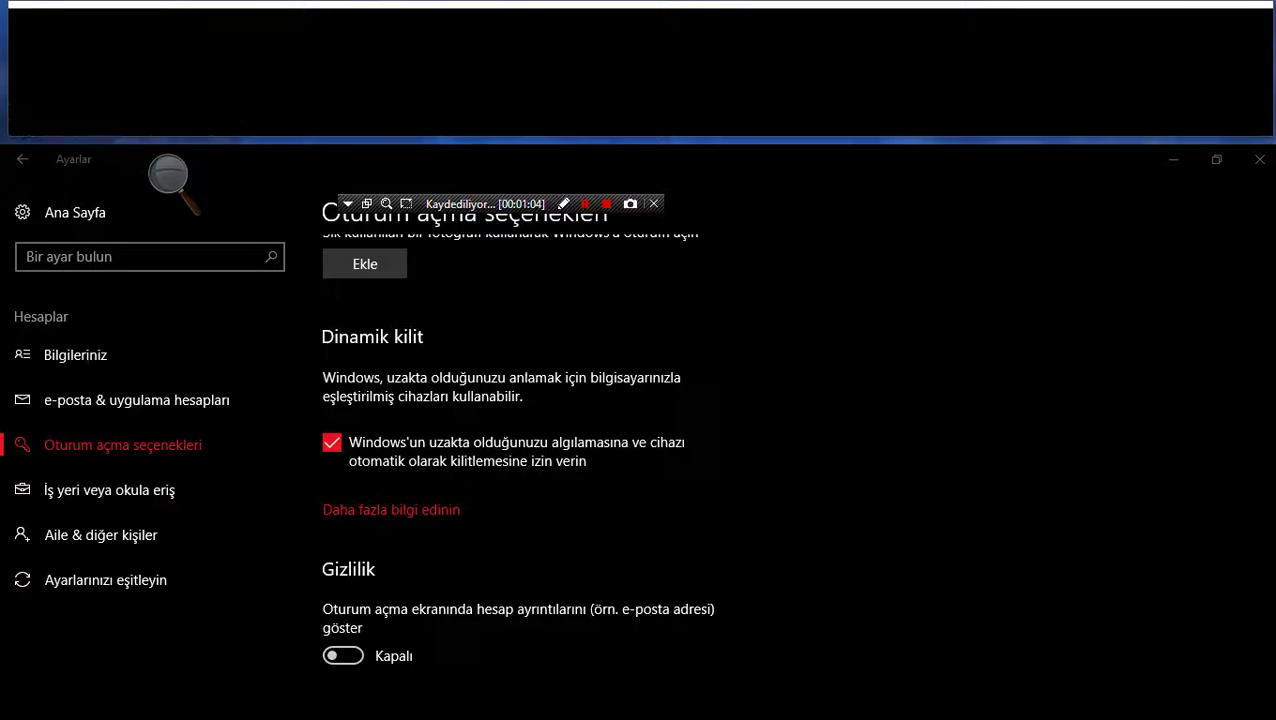
# - Show the hidden notification area icons and close the list again
pyautogui.moveTo(1180, 705)
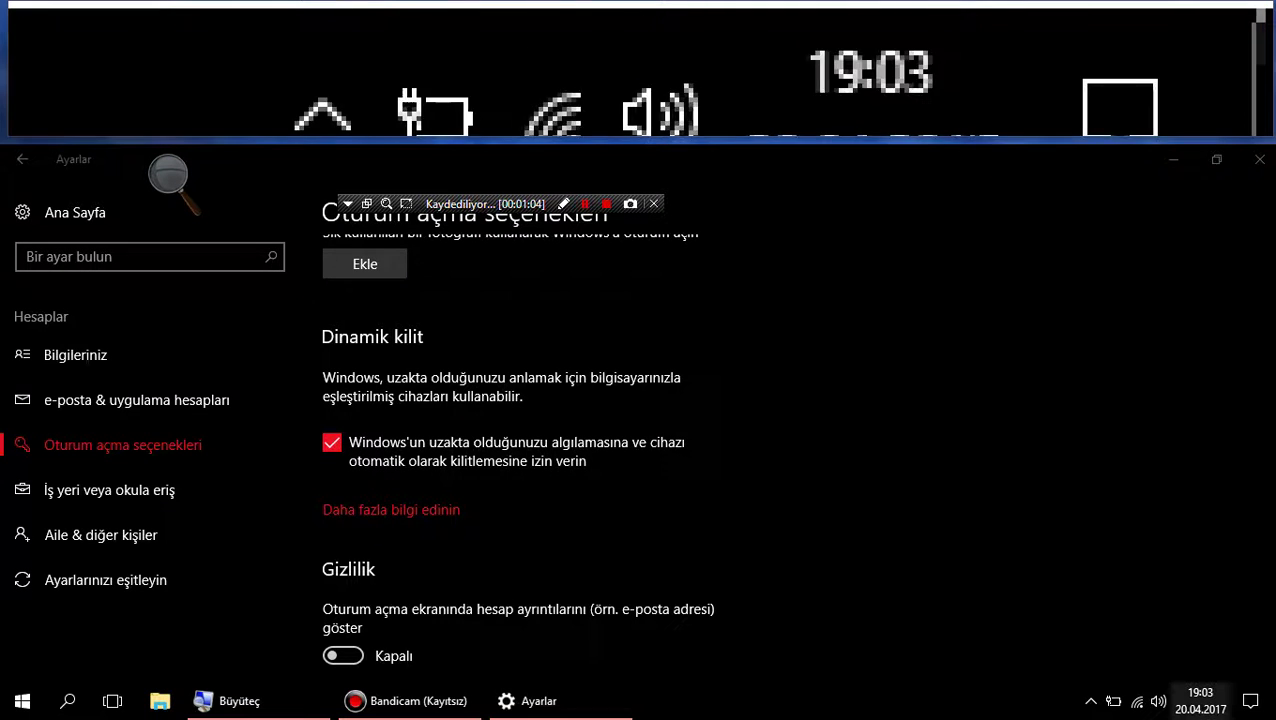
pyautogui.click(1094, 704)
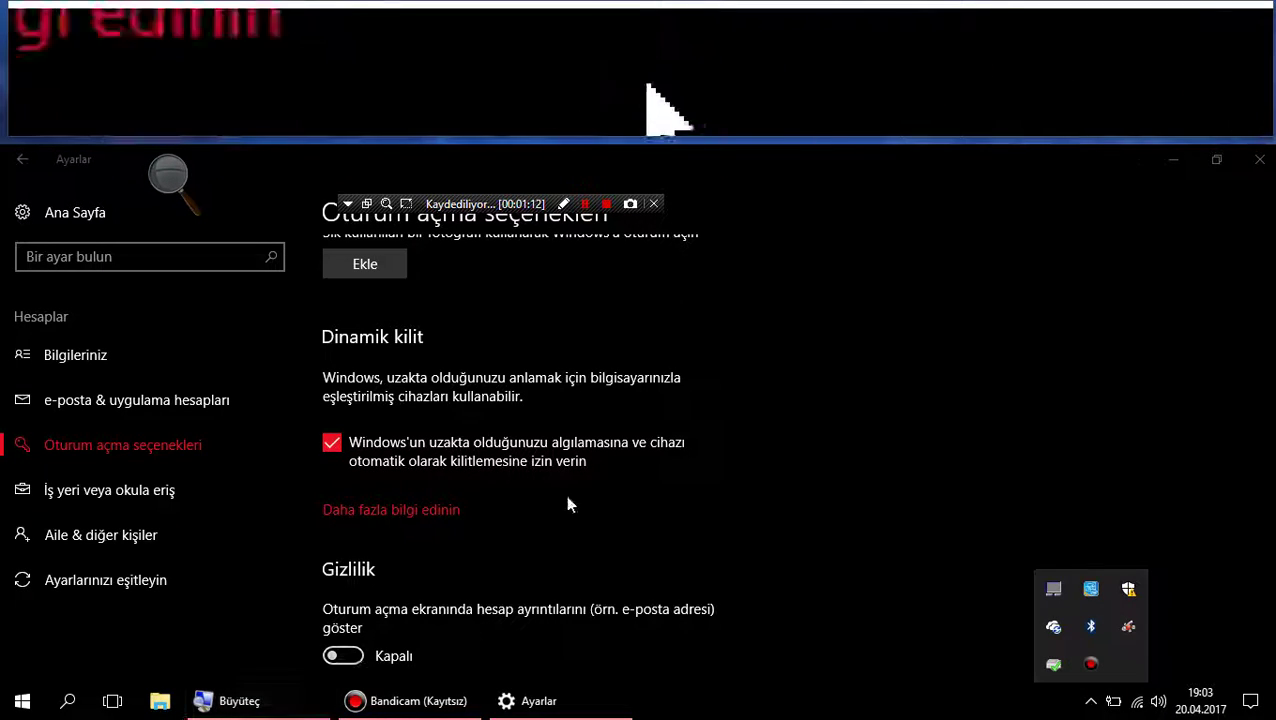
pyautogui.click(979, 532)
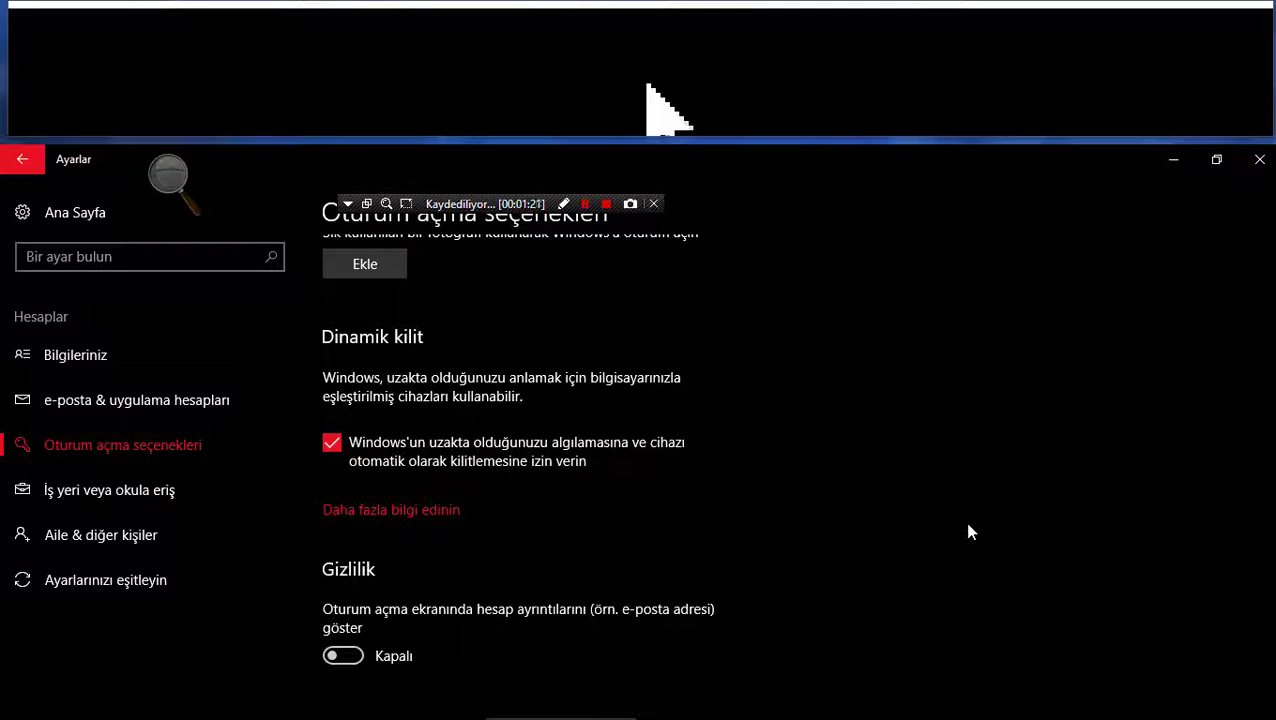
# - Go from the sign-in options to the Sistem display settings and open Gece ışığı ayarları
pyautogui.scroll(10, 968, 532)
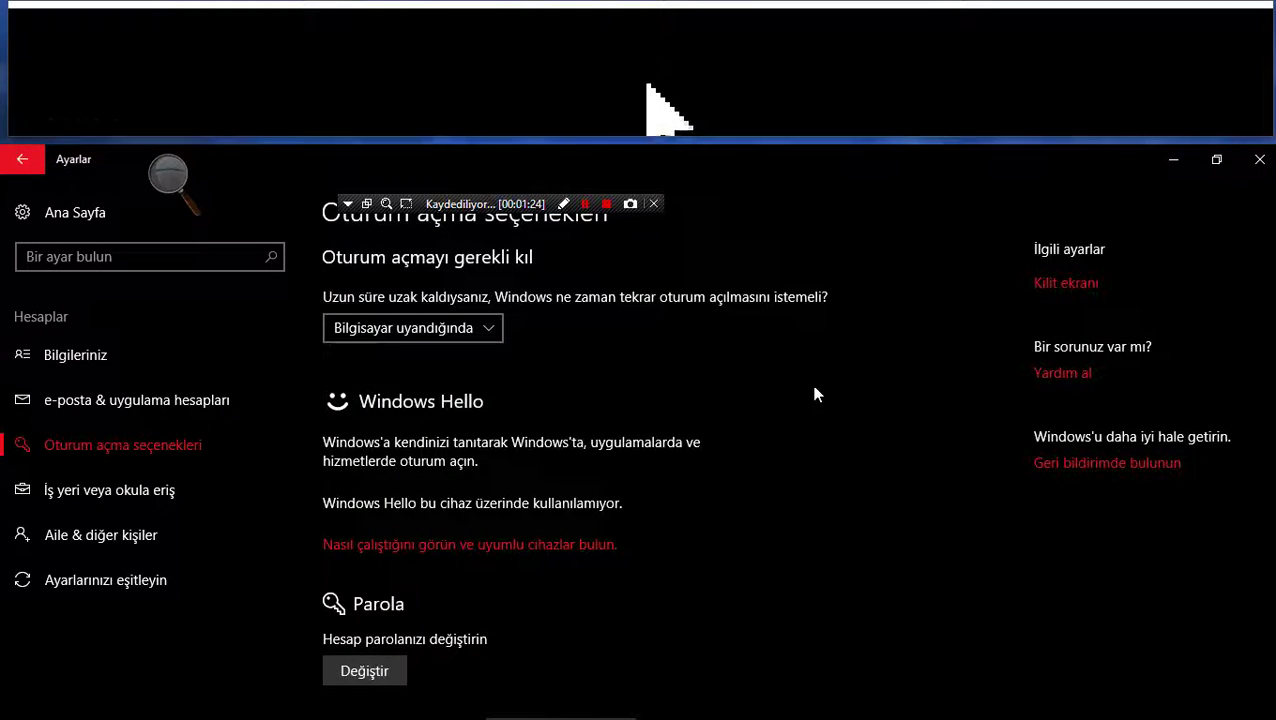
pyautogui.click(77, 210)
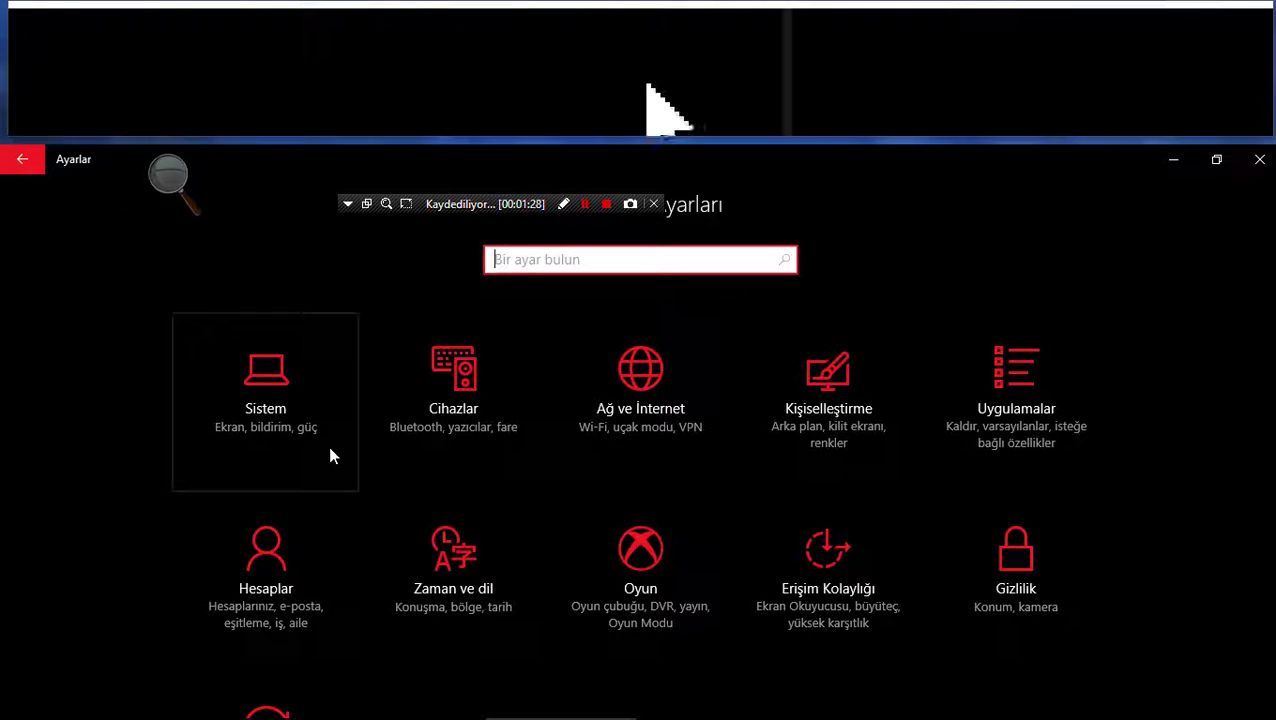
pyautogui.click(305, 410)
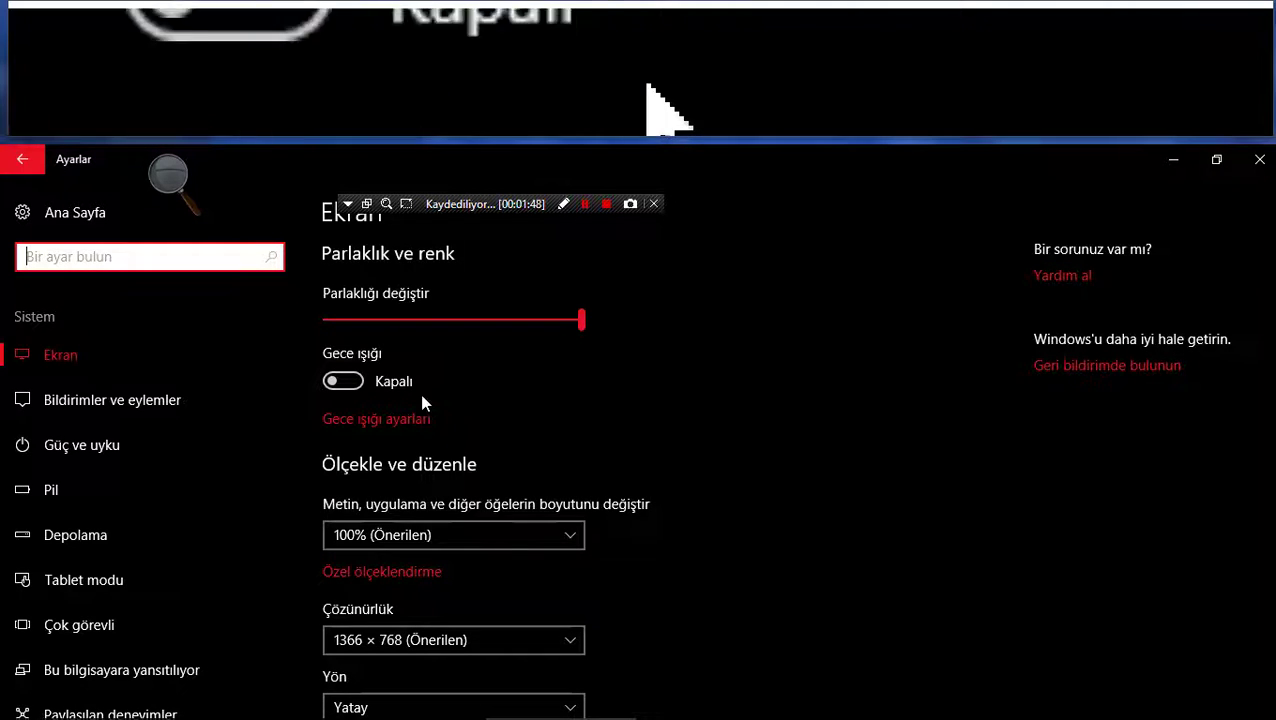
pyautogui.click(384, 417)
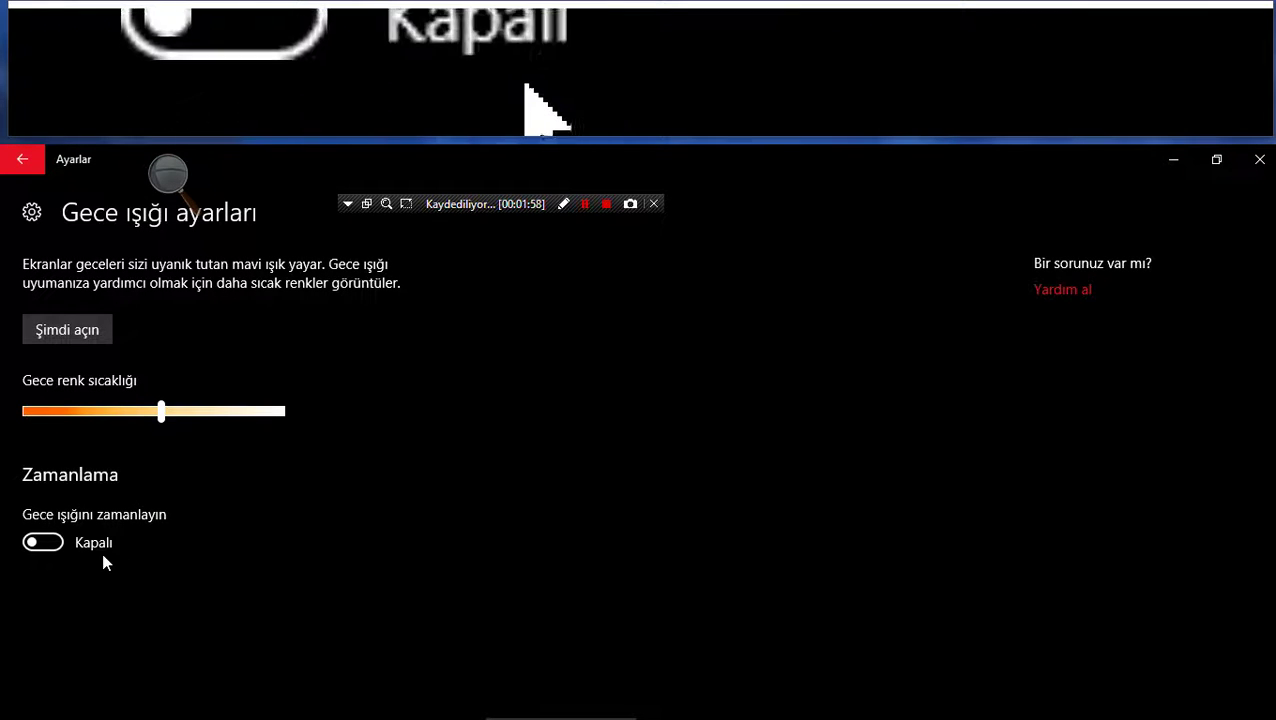
# - Switch night light scheduling on and back off, and close the Settings window
pyautogui.click(44, 550)
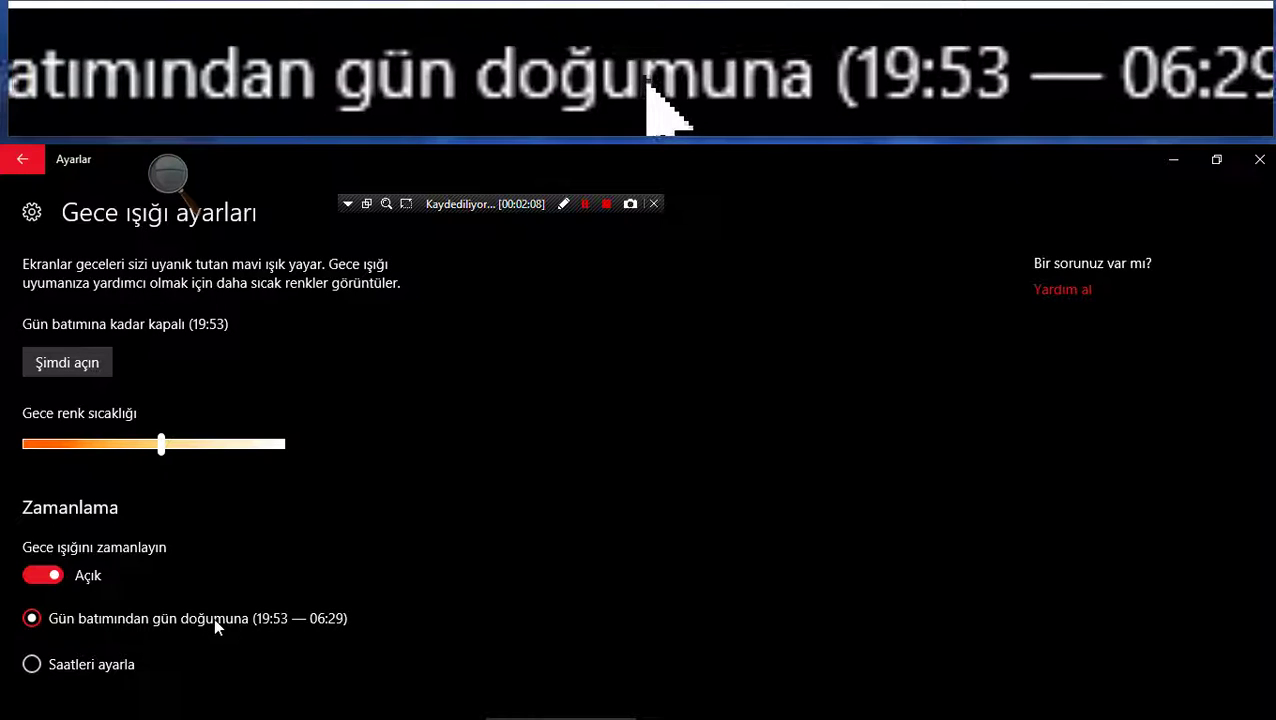
pyautogui.click(58, 576)
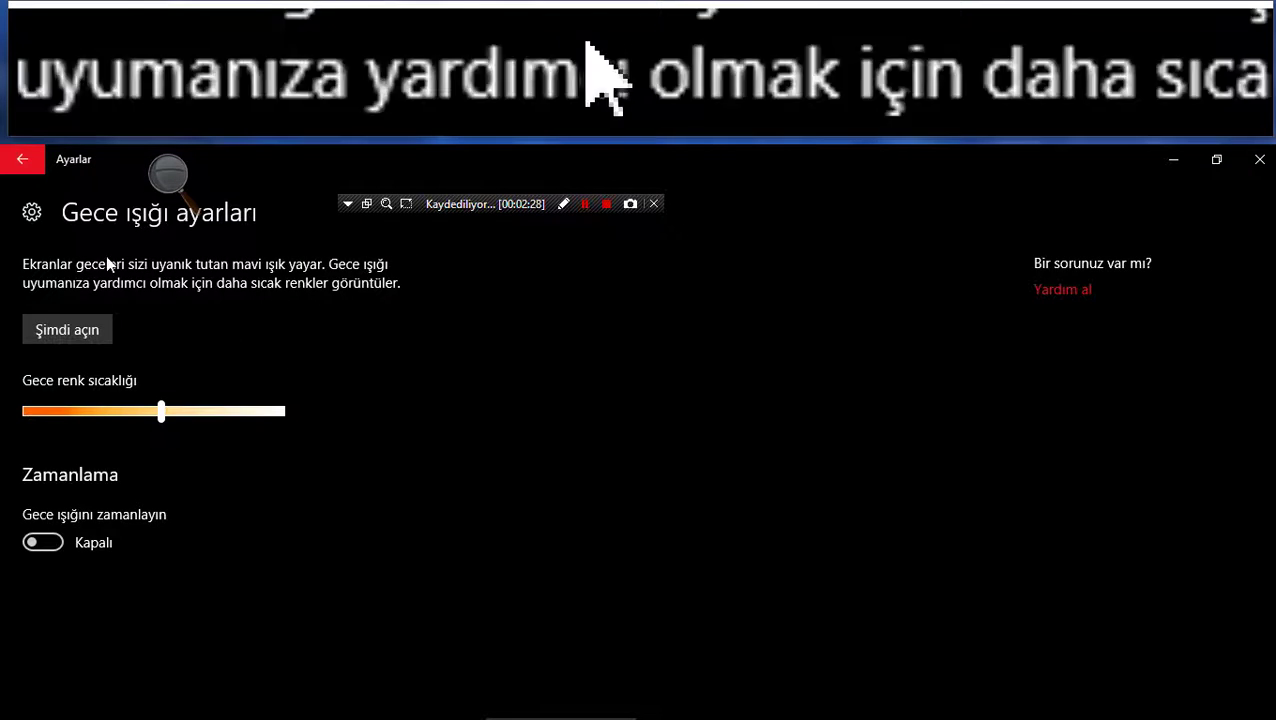
pyautogui.click(20, 170)
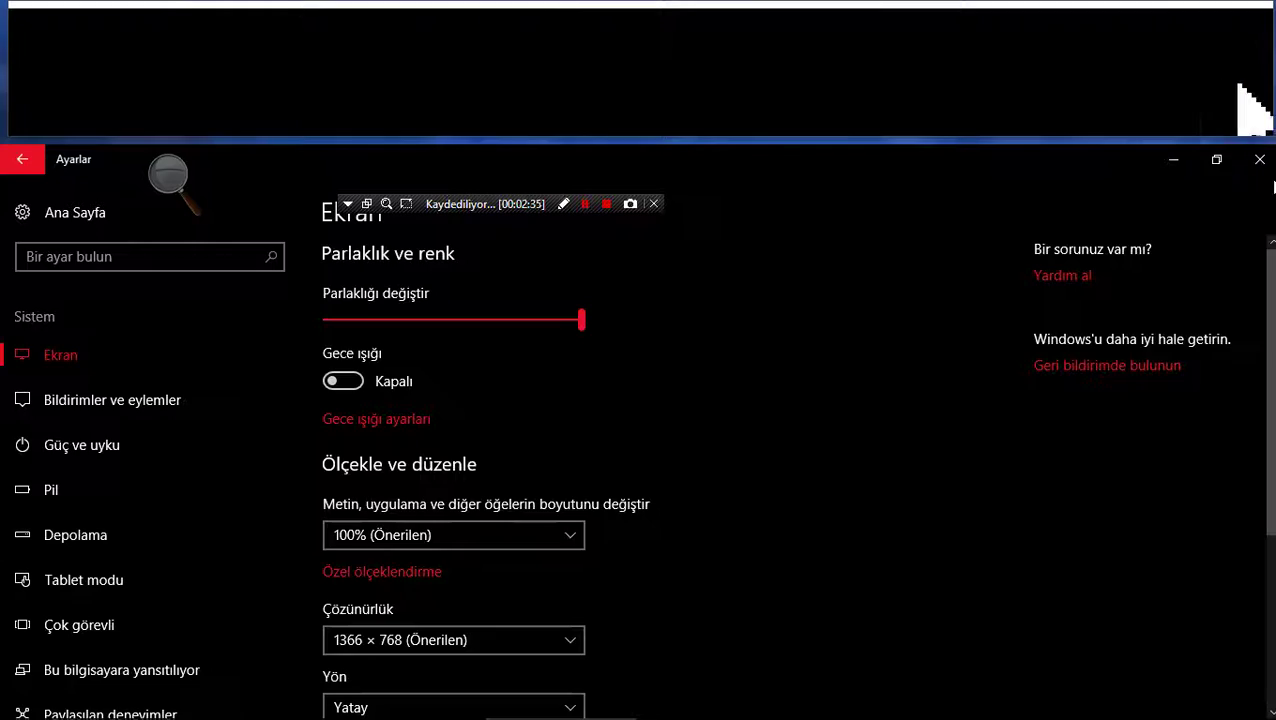
pyautogui.click(1259, 160)
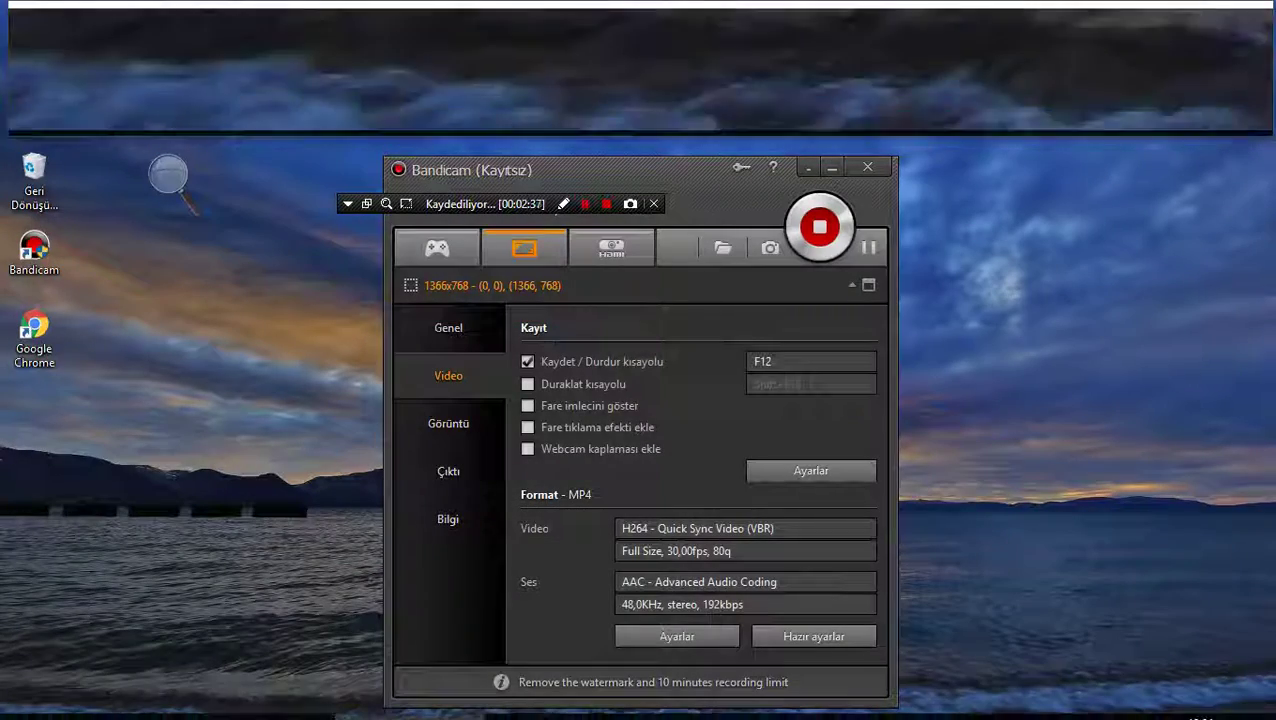
# - Expand the app tile folder in the Start menu, view the Drawboard PDF store page from it, and close the store
pyautogui.click(22, 700)
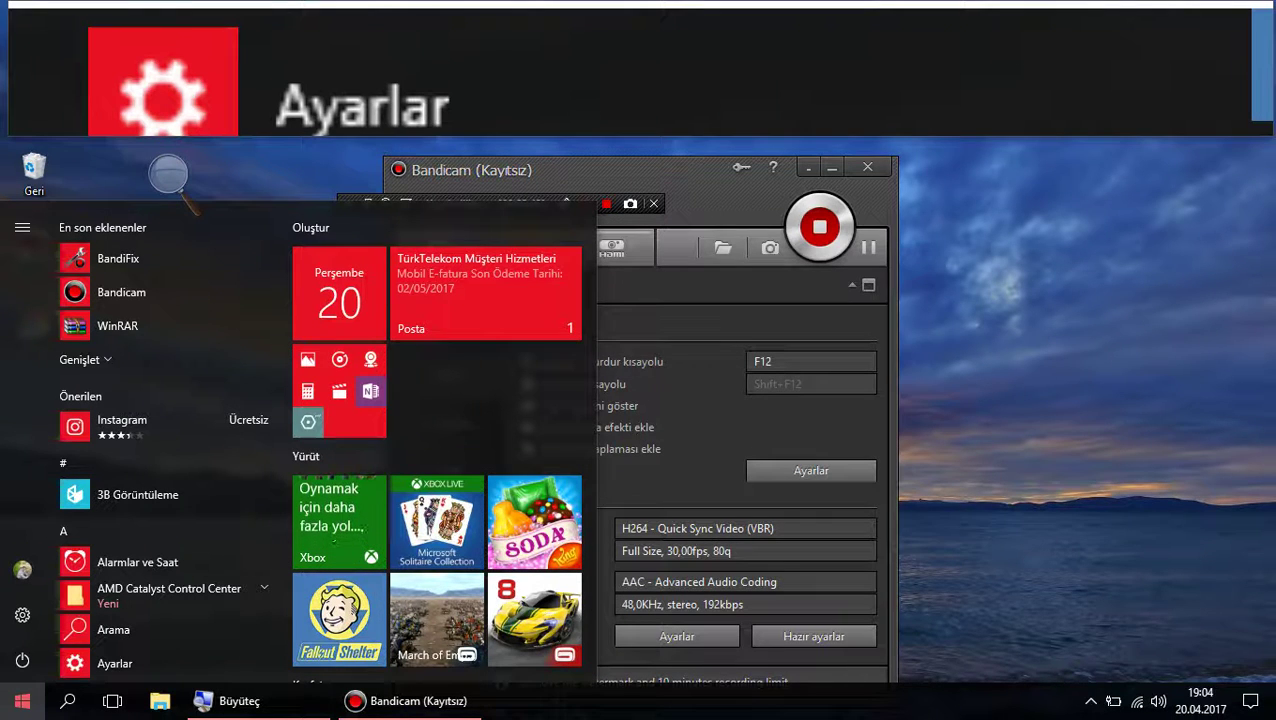
pyautogui.click(378, 428)
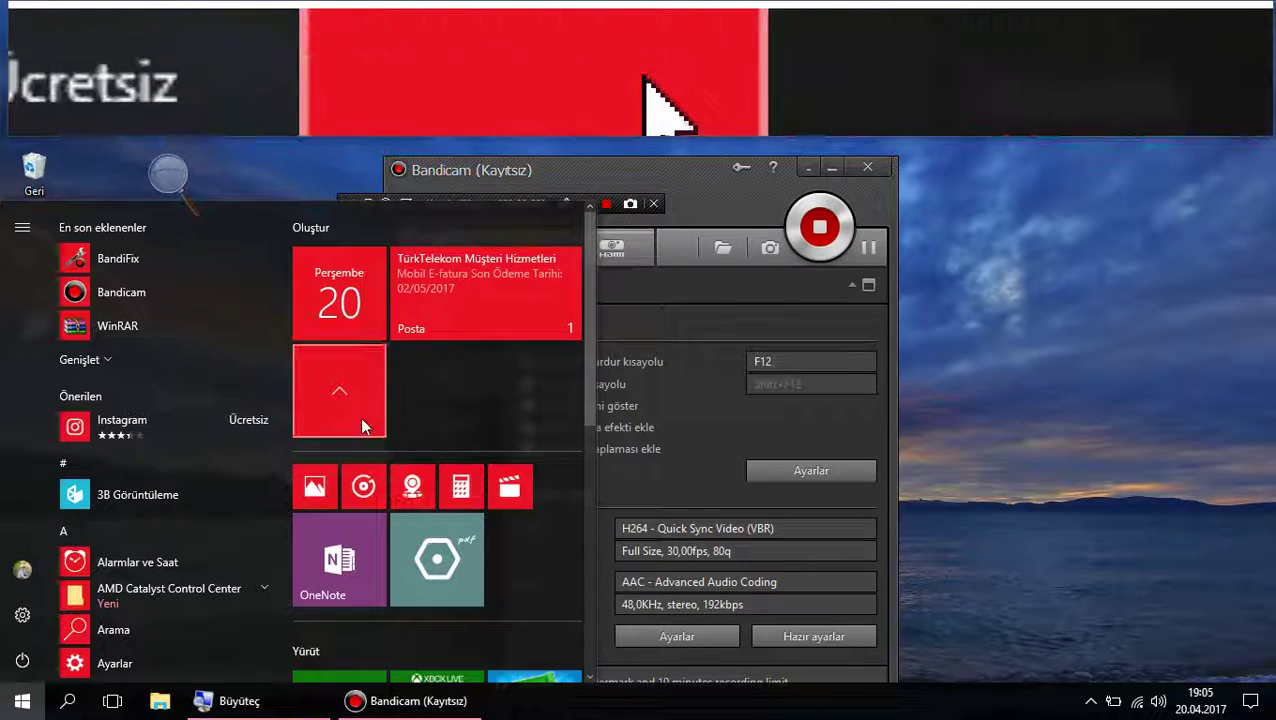
pyautogui.click(362, 425)
pyautogui.click(362, 425)
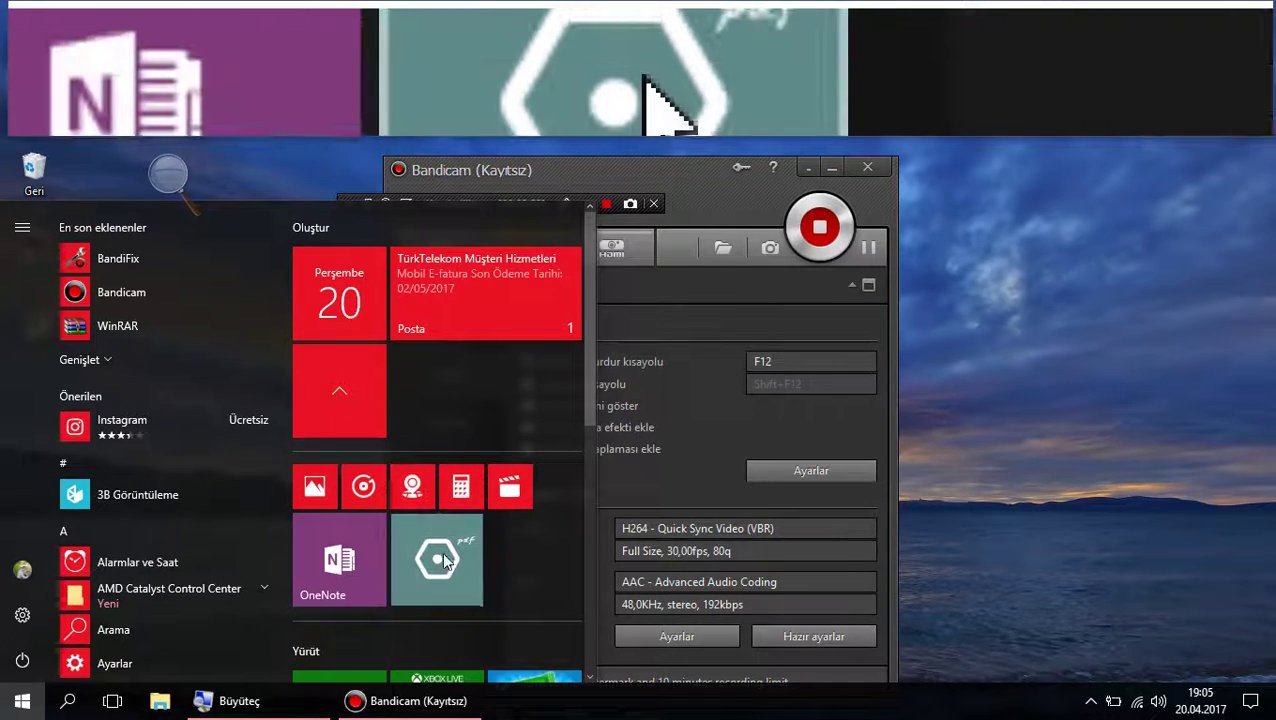
pyautogui.click(442, 551)
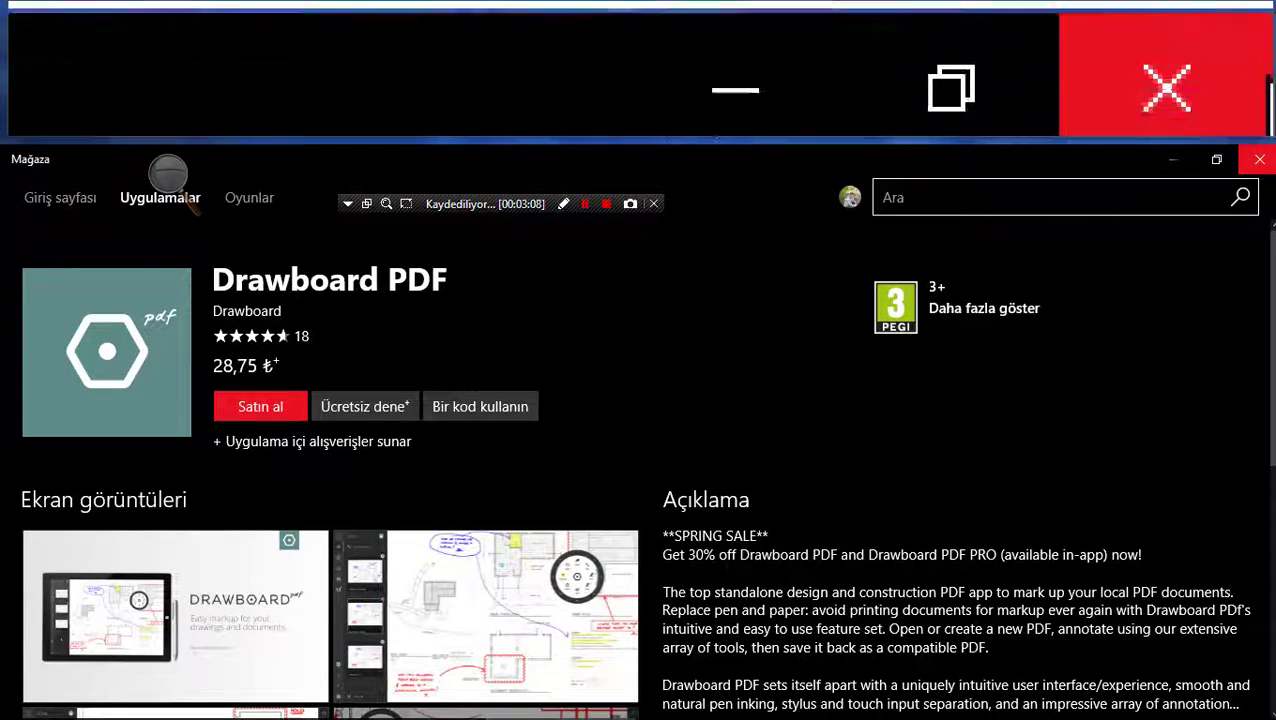
pyautogui.click(1260, 160)
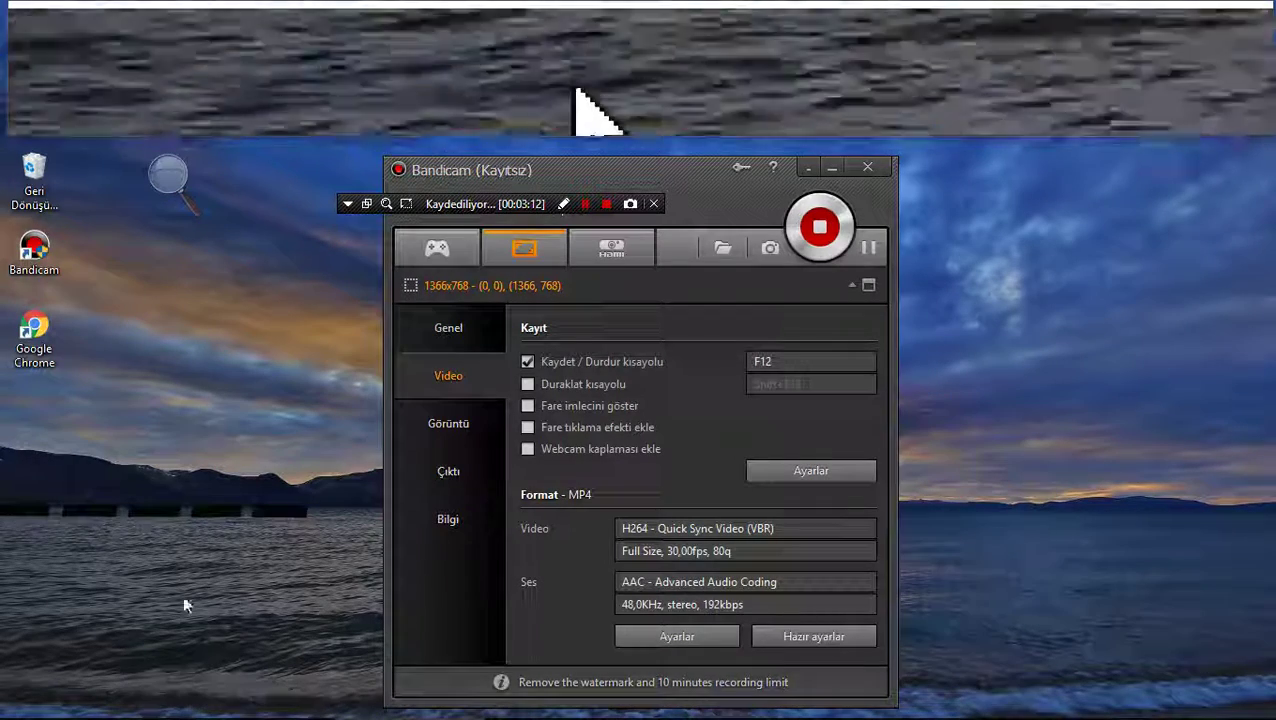
# - Combine the Candy Crush Soda tile with the Microsoft Solitaire Collection tile in the Start menu to form a tile folder
pyautogui.moveTo(130, 715)
pyautogui.click(22, 703)
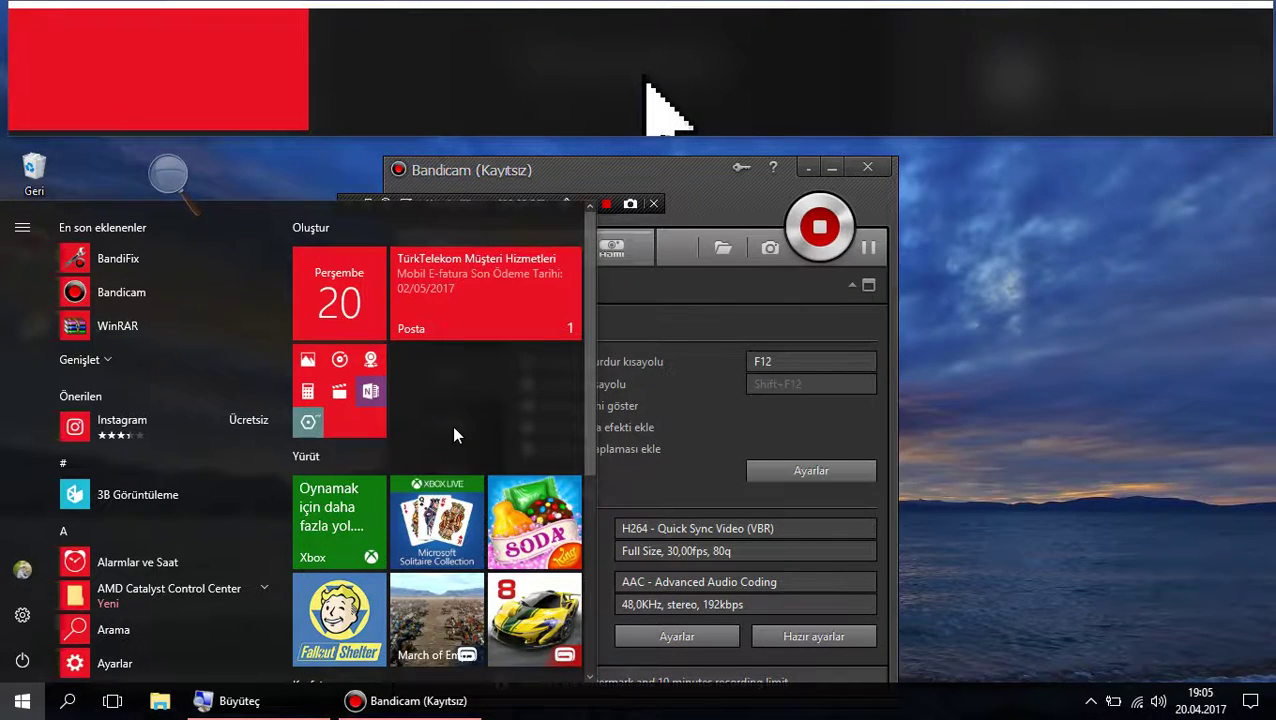
pyautogui.scroll(-3, 454, 433)
pyautogui.scroll(2, 454, 435)
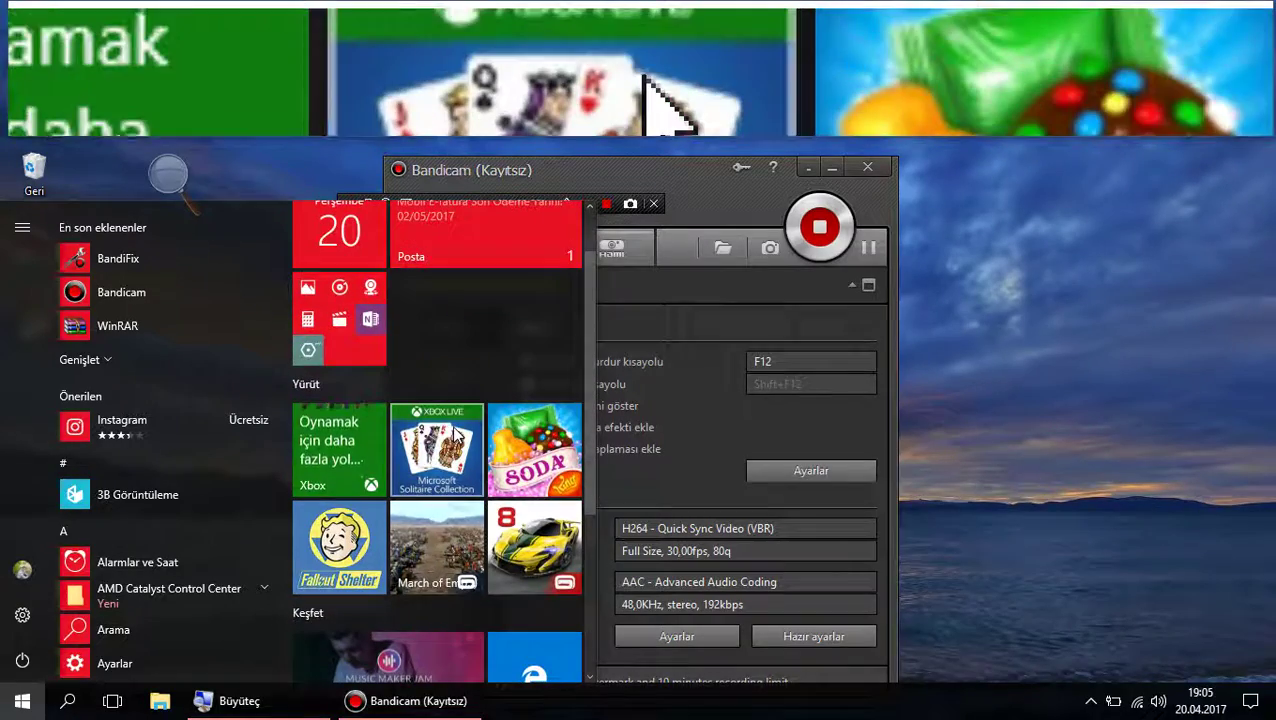
pyautogui.moveTo(545, 425); pyautogui.dragTo(426, 434)
# - Resize the Solitaire and Candy Crush tile folder to Küçük and back to Orta
pyautogui.rightClick(426, 434)
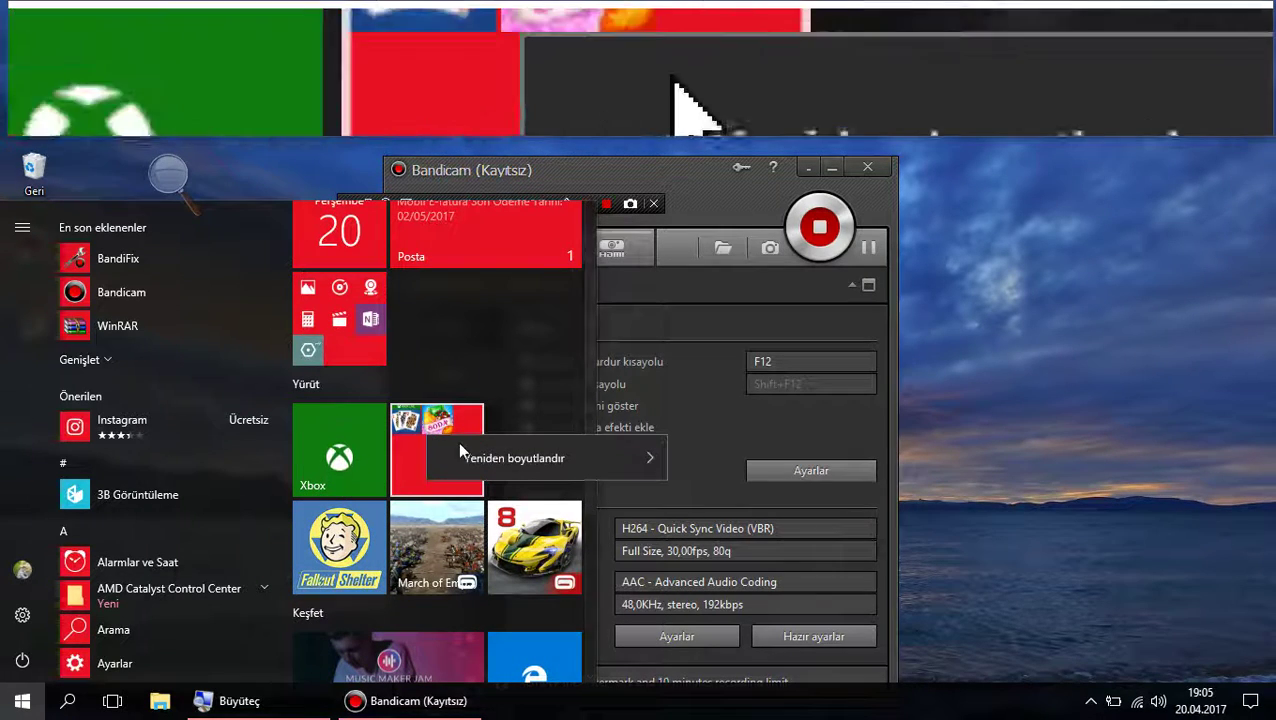
pyautogui.moveTo(527, 465)
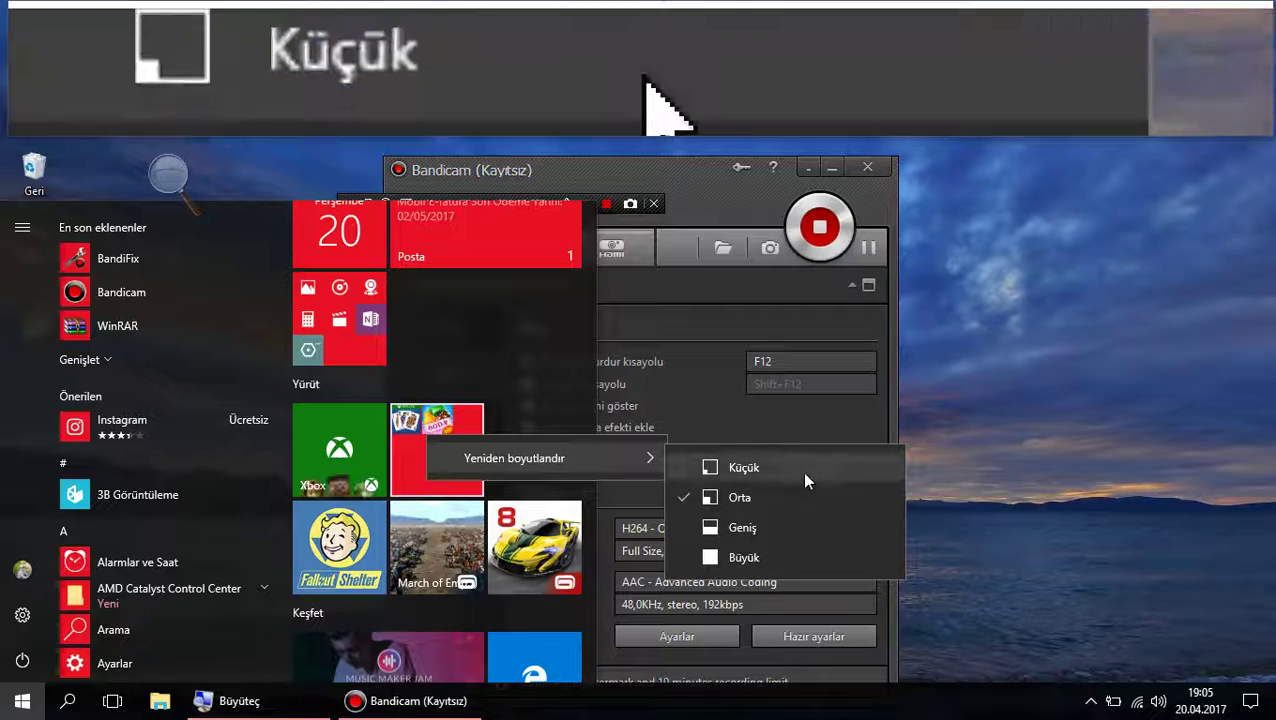
pyautogui.click(802, 468)
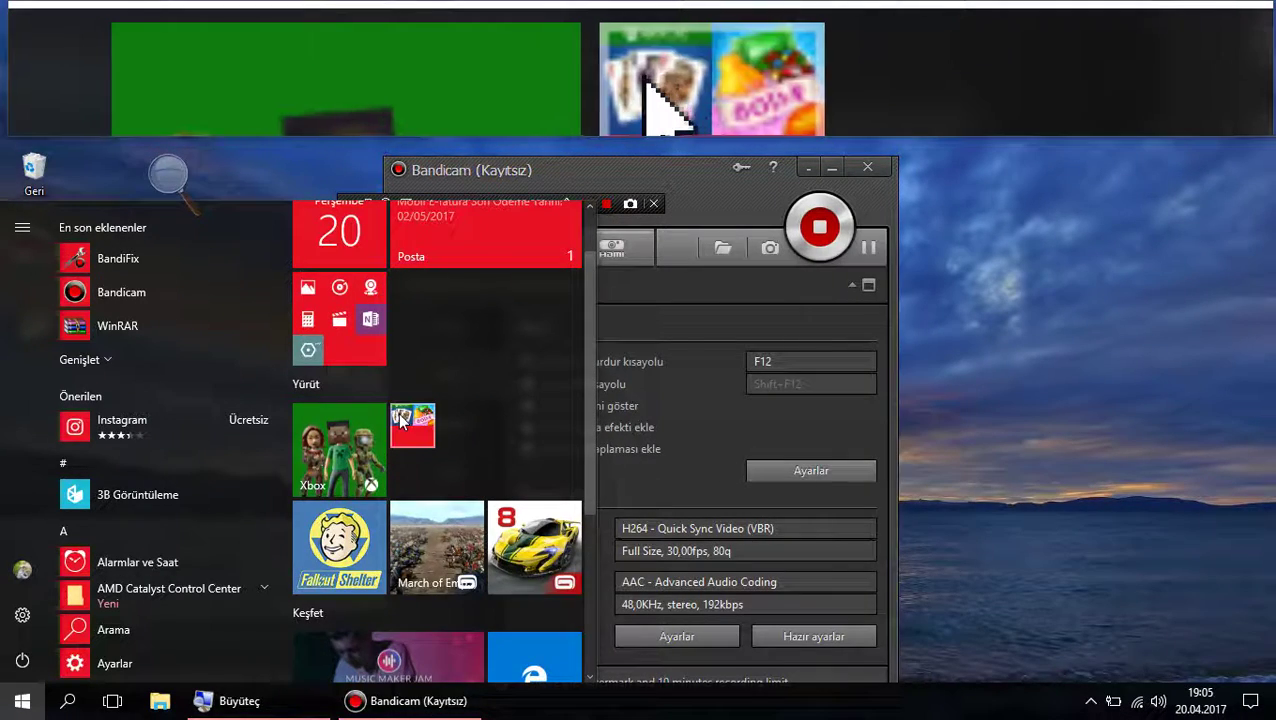
pyautogui.click(400, 415)
pyautogui.click(400, 415)
pyautogui.rightClick(403, 420)
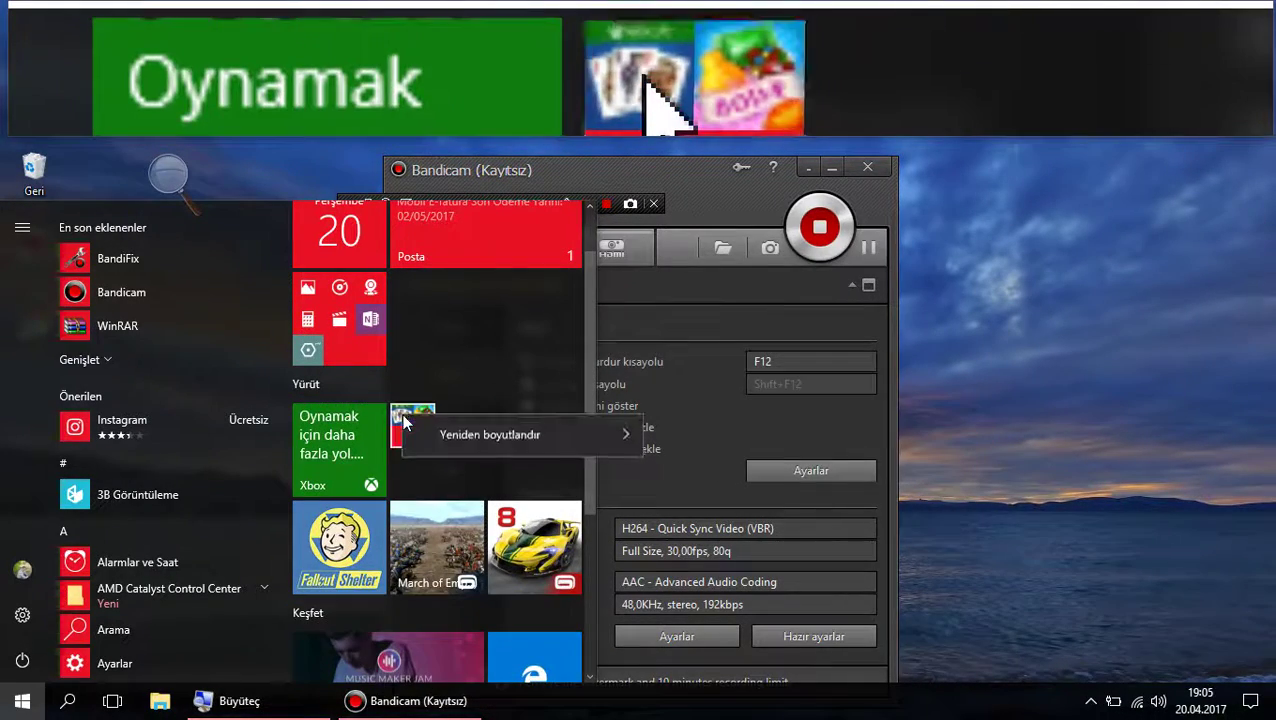
pyautogui.moveTo(502, 440)
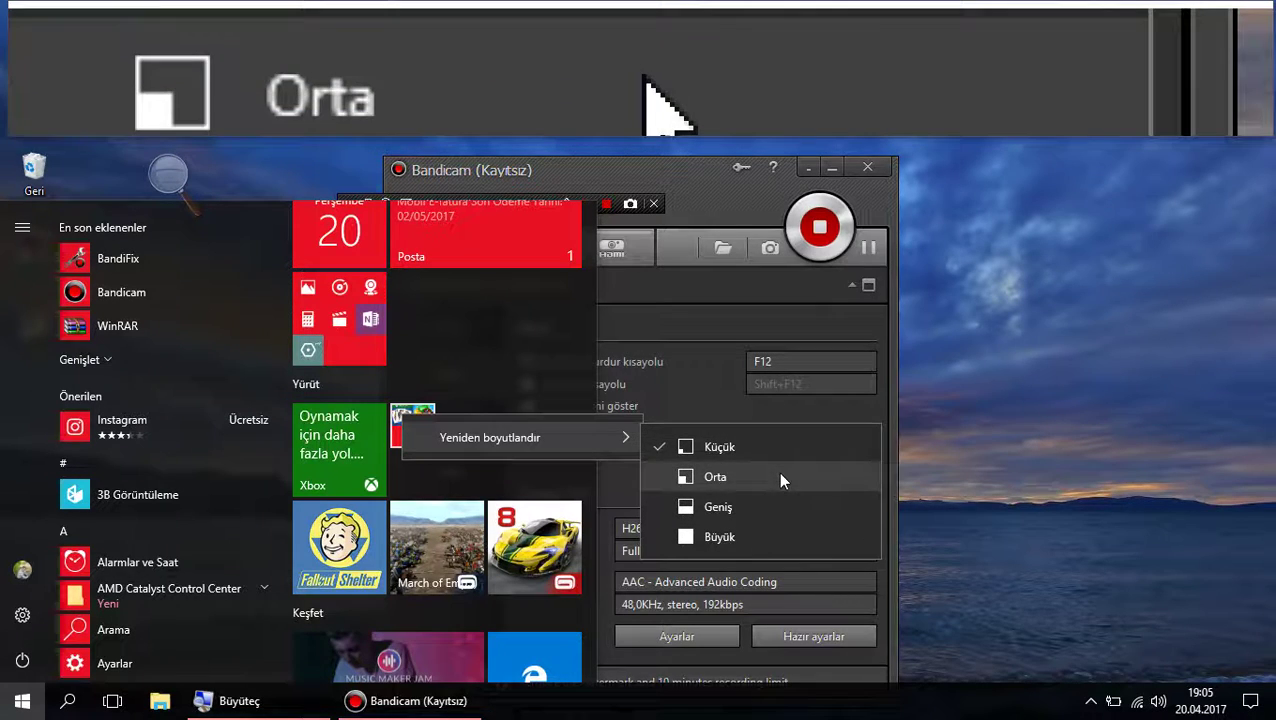
pyautogui.click(778, 474)
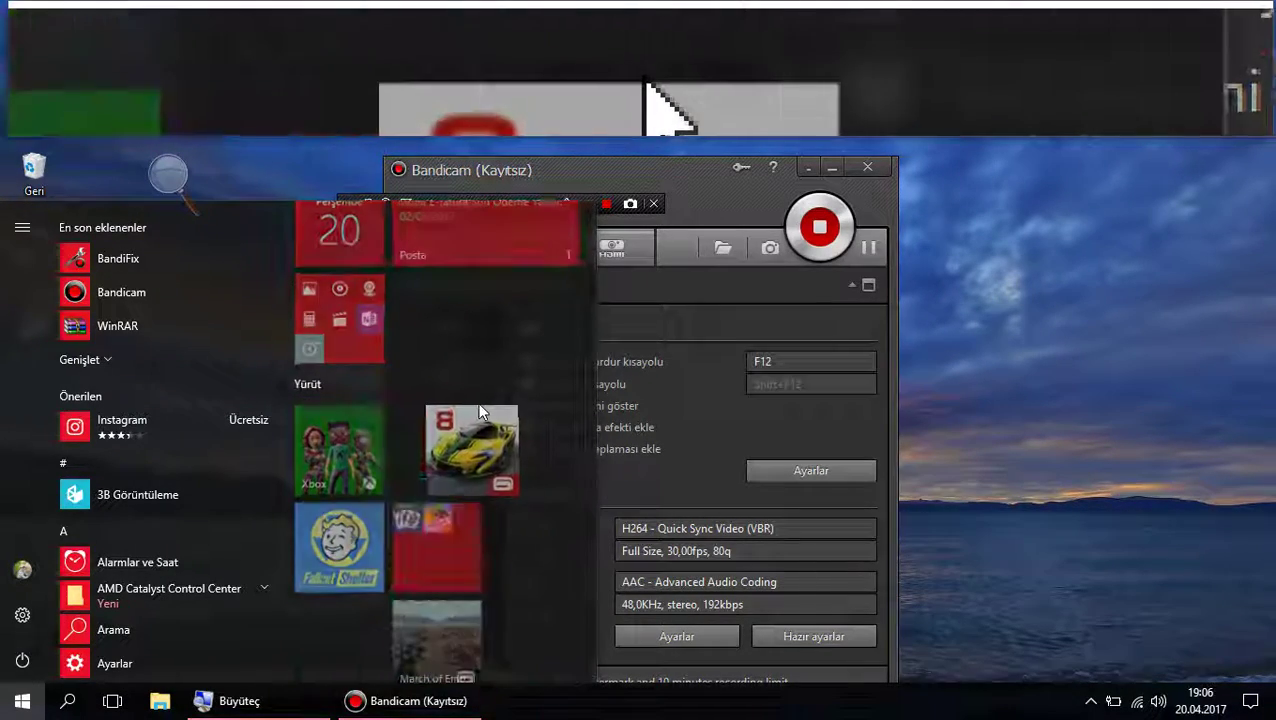
# - Expand the Solitaire and Candy Crush tile folder and take the Asphalt 8: Airborne tile out of it
pyautogui.click(433, 467)
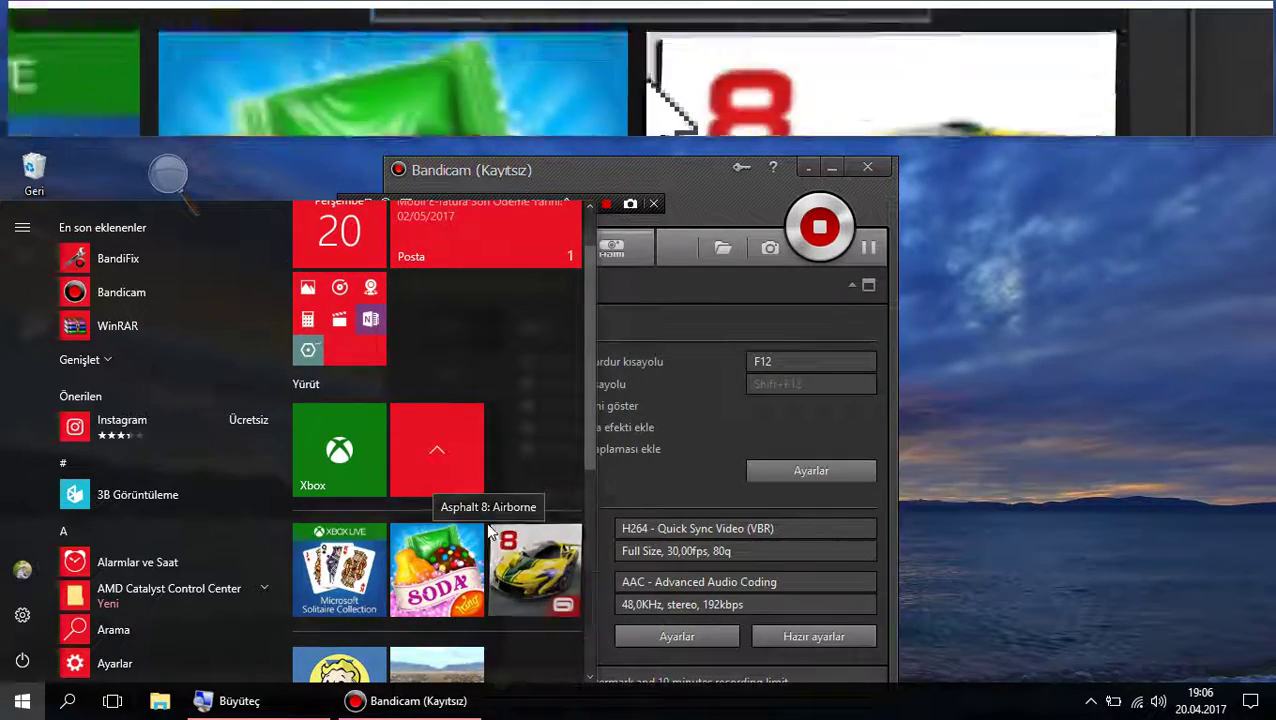
pyautogui.moveTo(491, 551); pyautogui.dragTo(393, 416)
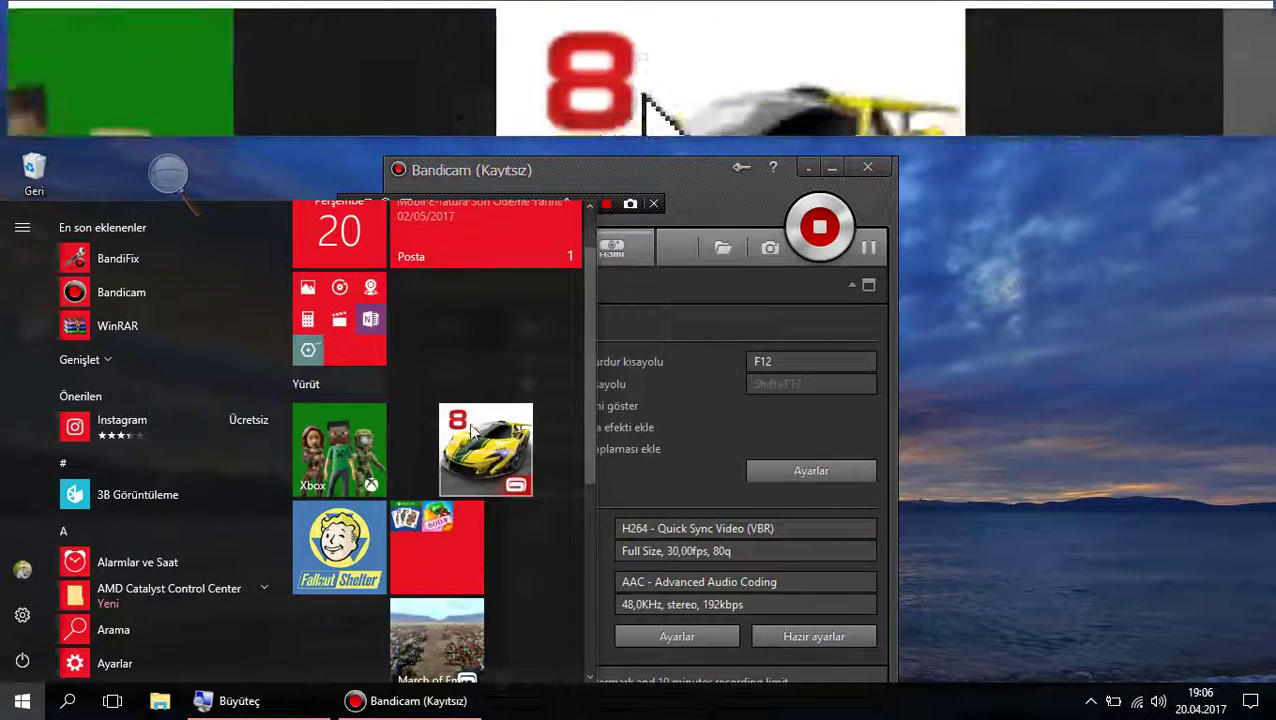
pyautogui.moveTo(477, 455); pyautogui.dragTo(455, 495)
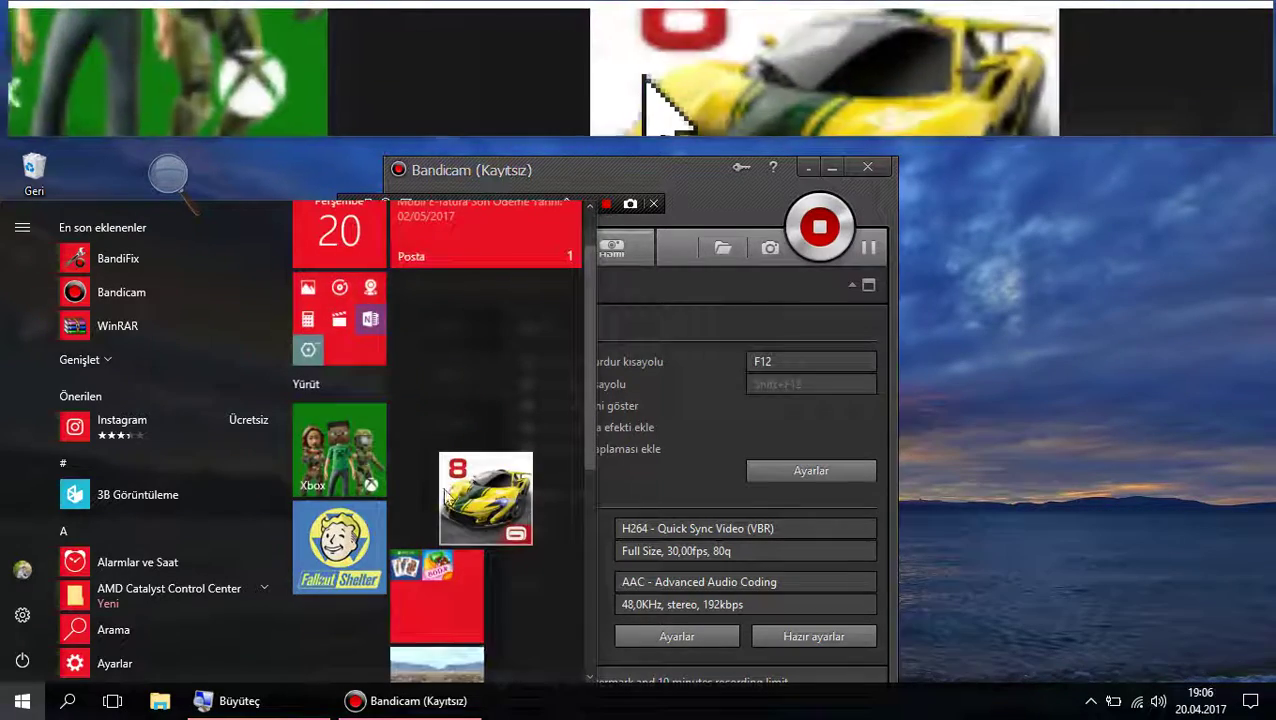
# - Group the Xbox and Fallout Shelter tiles into a folder, and move the Asphalt 8 tile into the app folder under Oluştur
pyautogui.moveTo(368, 575); pyautogui.dragTo(420, 481)
pyautogui.moveTo(490, 445); pyautogui.dragTo(344, 283)
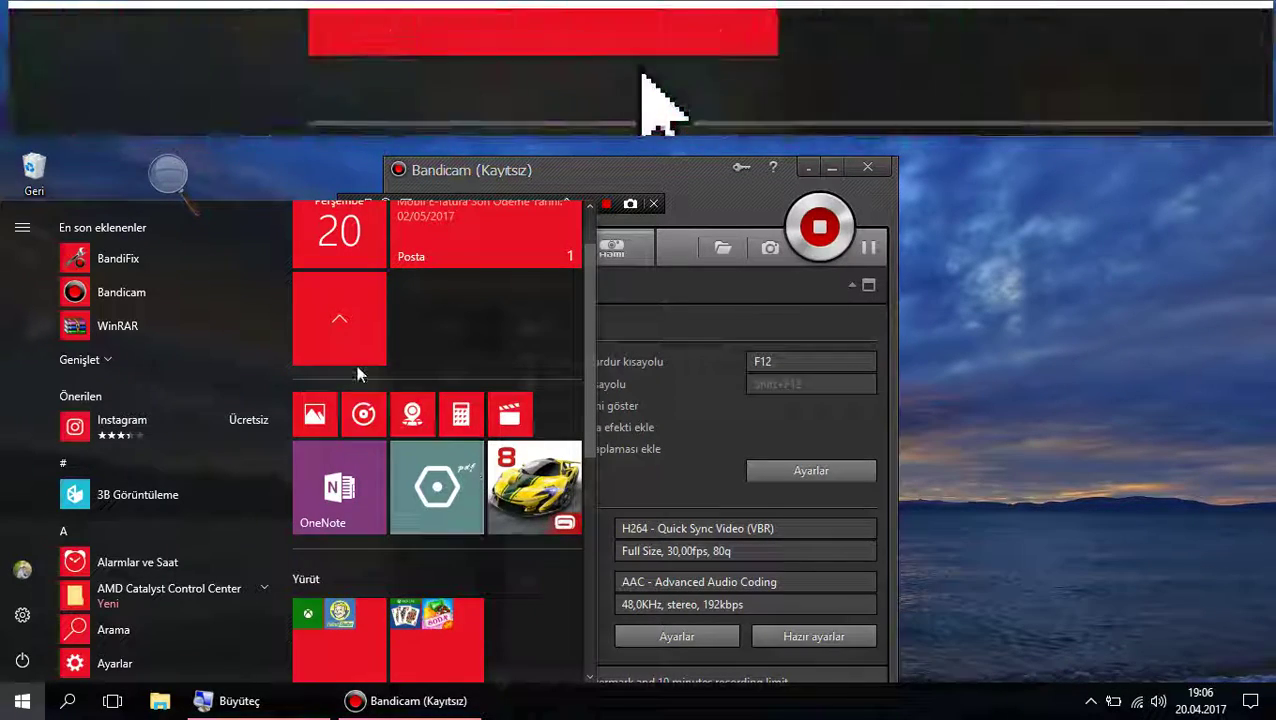
pyautogui.click(348, 358)
# - Place the March of Empires tile beside the two game folders in the Yürüt group
pyautogui.scroll(-2, 369, 389)
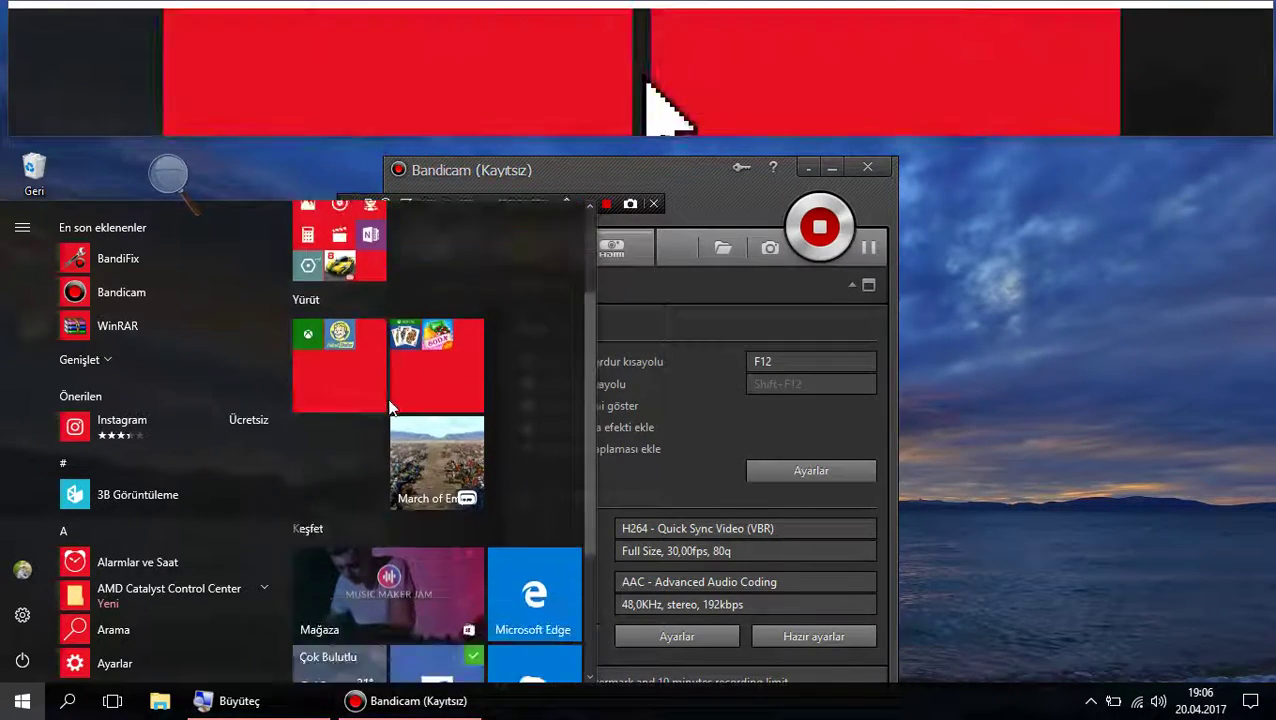
pyautogui.moveTo(427, 395); pyautogui.dragTo(538, 311)
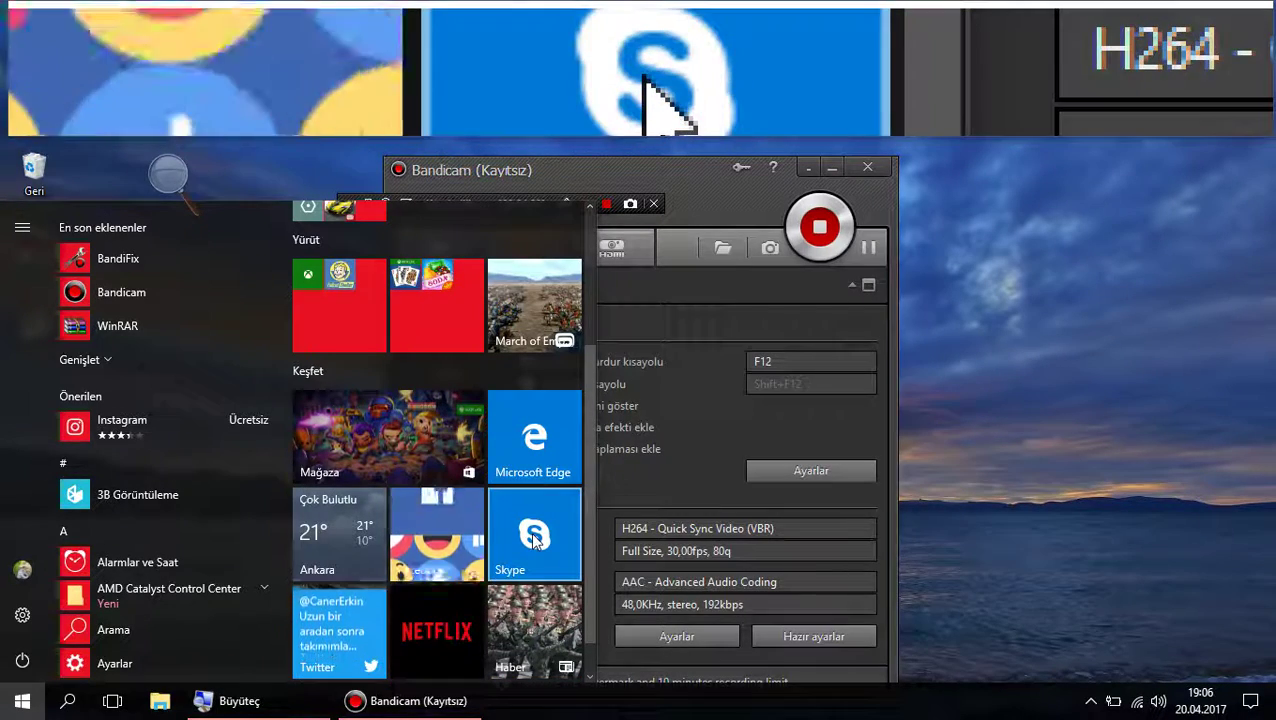
# - Open Microsoft Edge, set the Yandex tab aside, and view the list of set-aside tabs
pyautogui.click(503, 474)
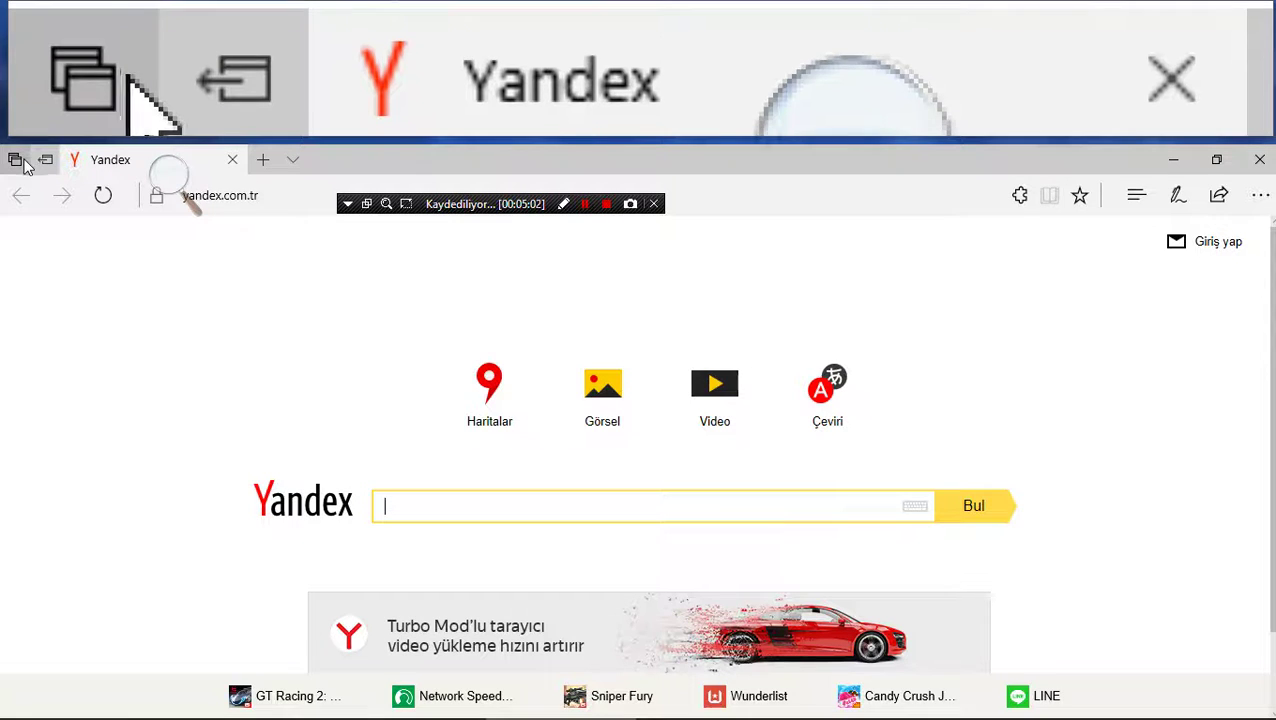
pyautogui.click(45, 162)
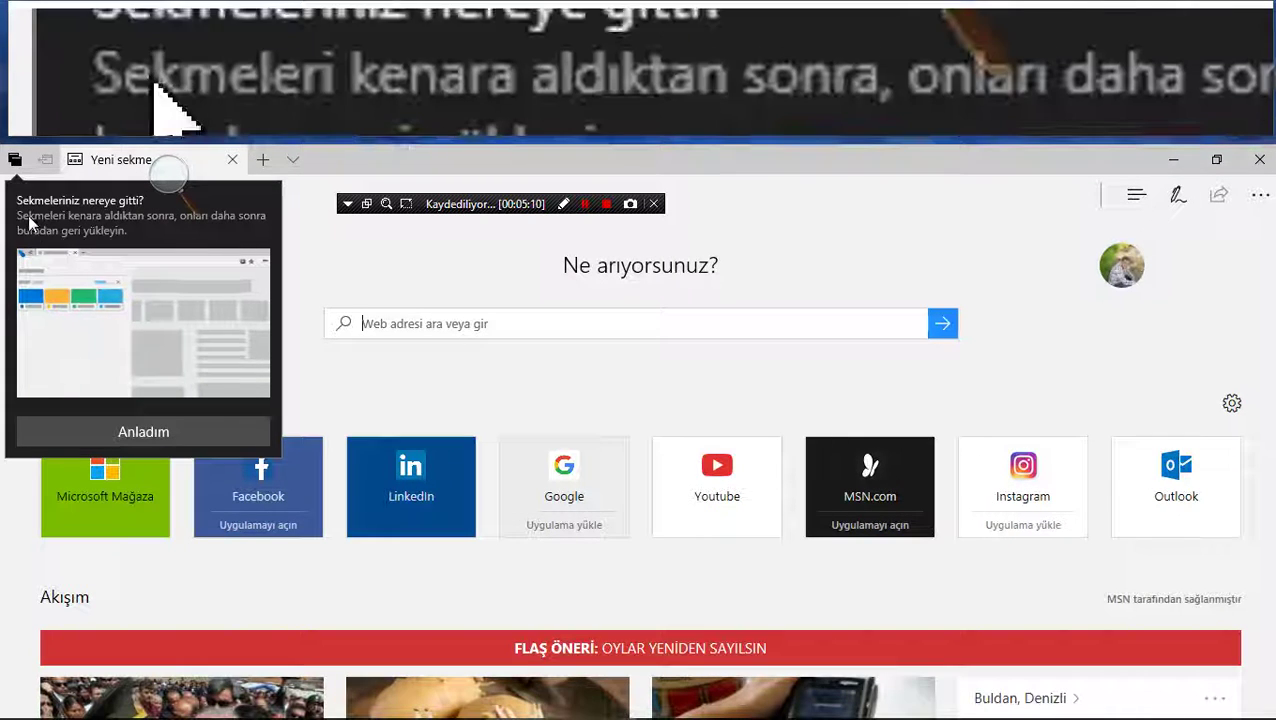
pyautogui.click(22, 163)
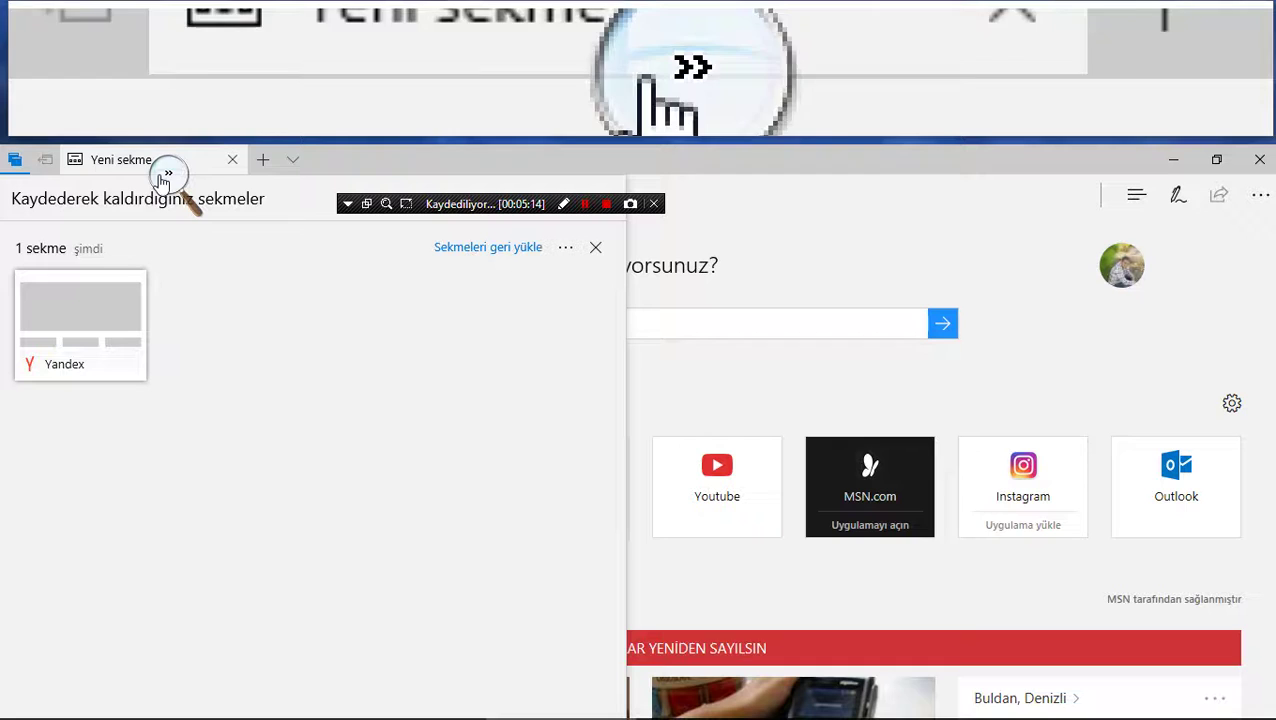
pyautogui.click(51, 168)
# - Pull the Yeni sekme tab out into a separate small window and close that window
pyautogui.moveTo(110, 163); pyautogui.dragTo(14, 164)
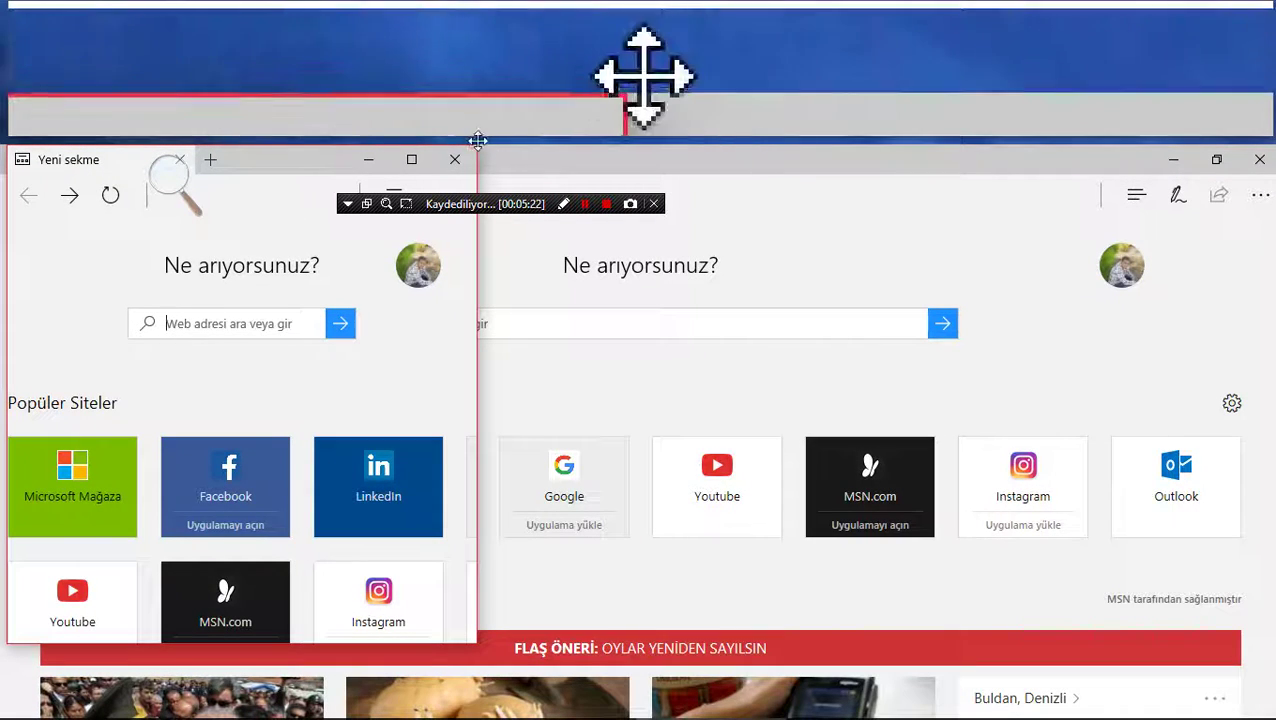
pyautogui.click(454, 159)
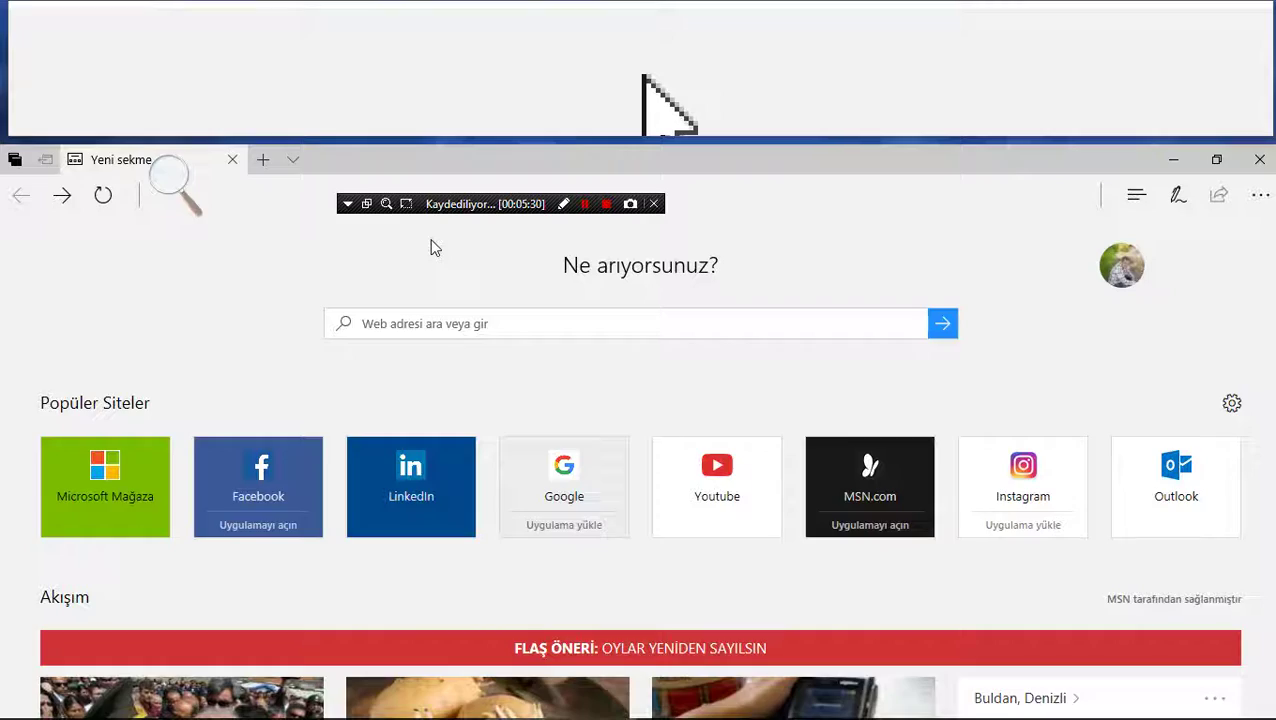
# - Look through the Akışım news feed on the new tab page, and close the browser window
pyautogui.scroll(-5, 271, 417)
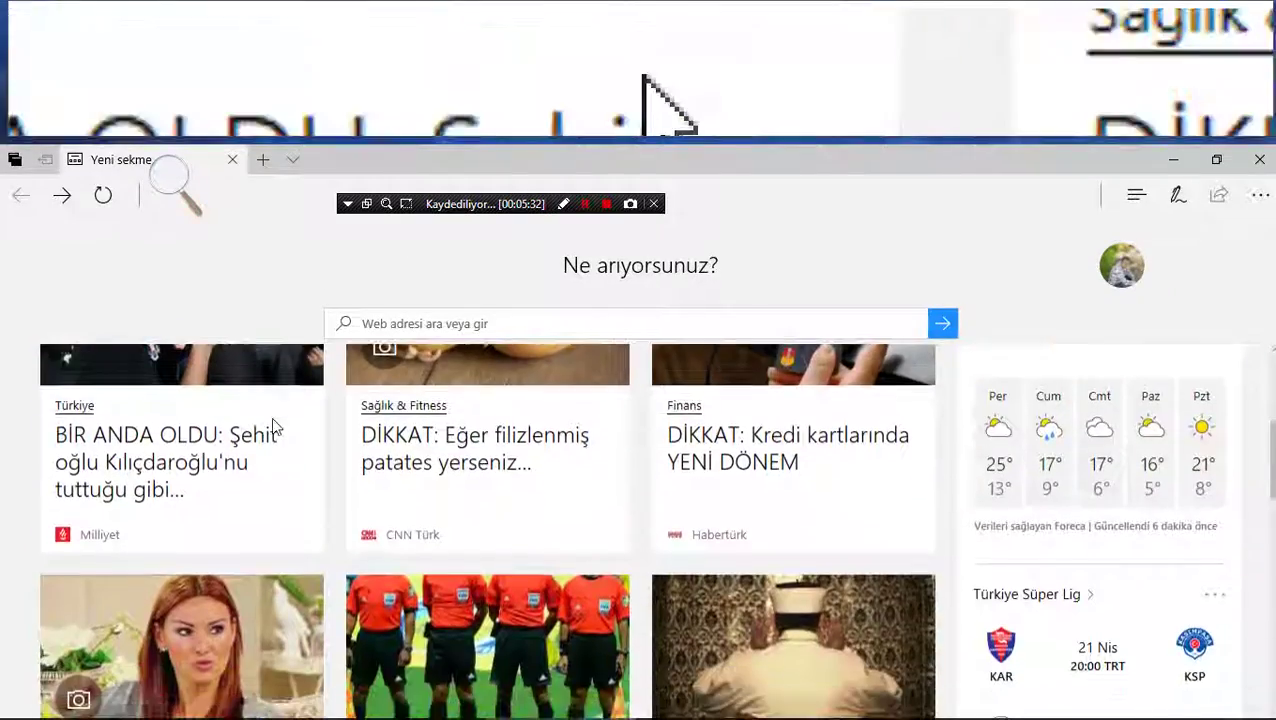
pyautogui.scroll(-5, 275, 428)
pyautogui.scroll(5, 275, 428)
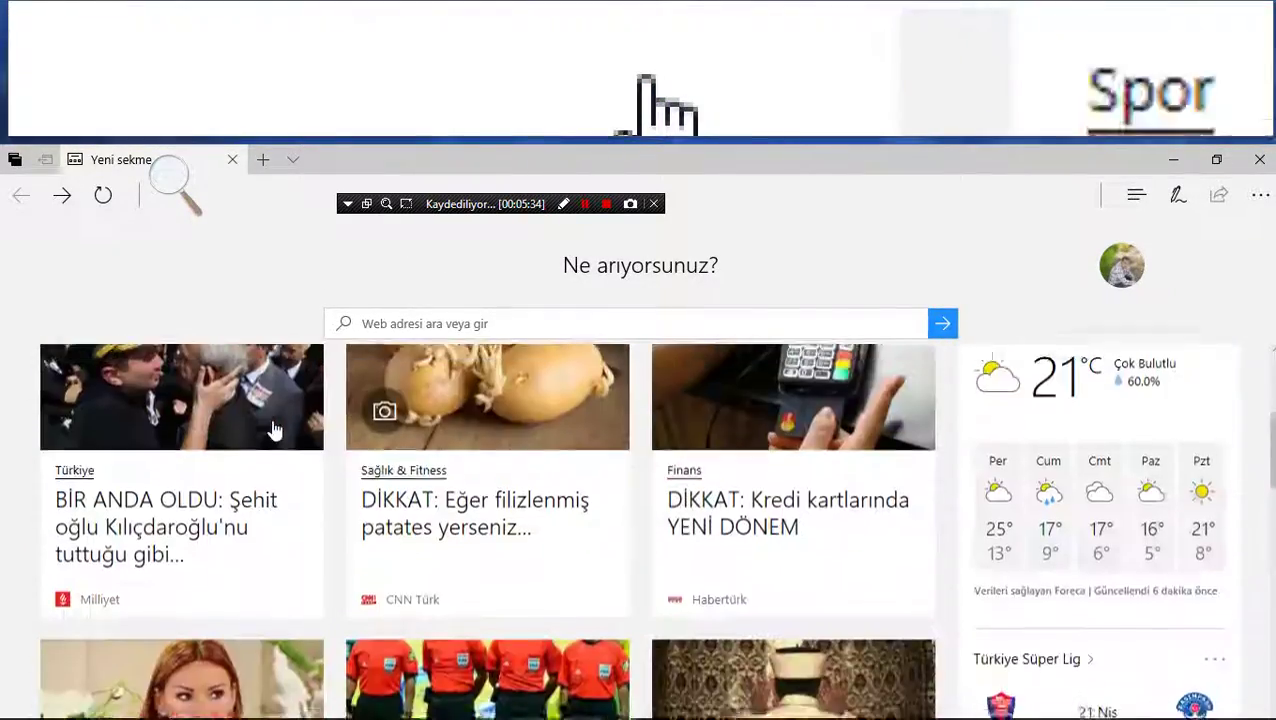
pyautogui.scroll(3, 275, 429)
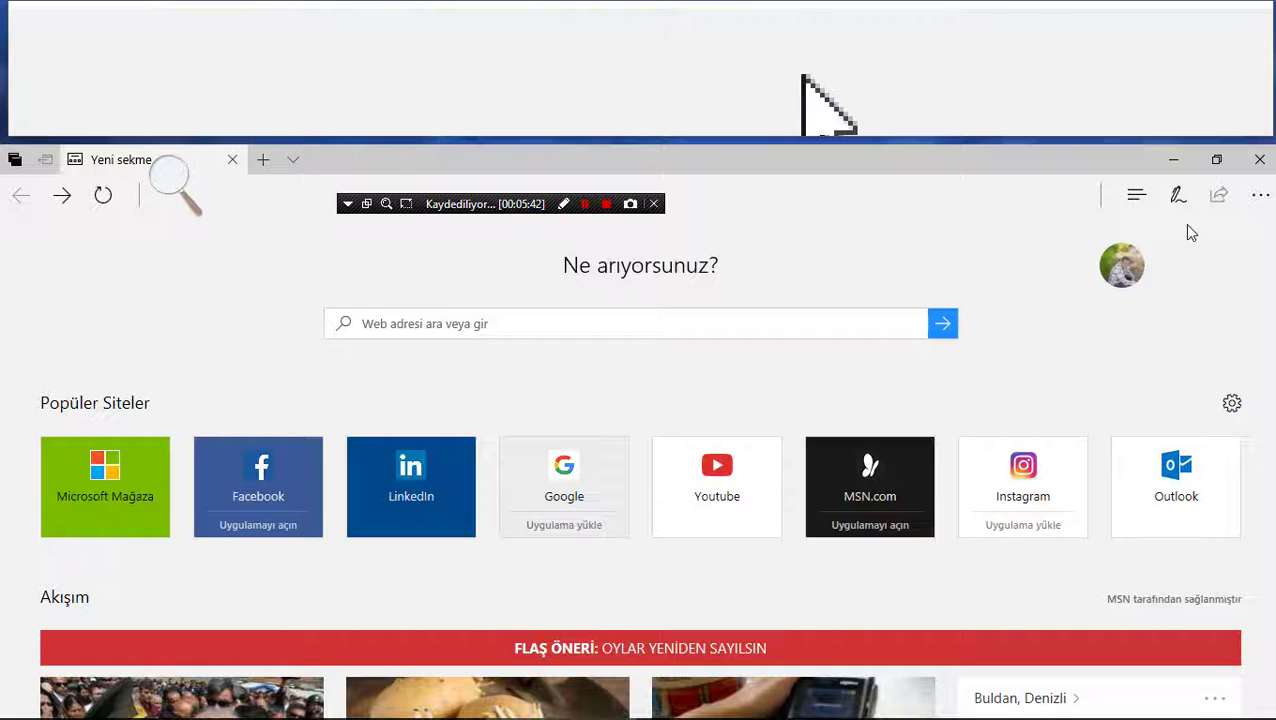
pyautogui.click(1240, 170)
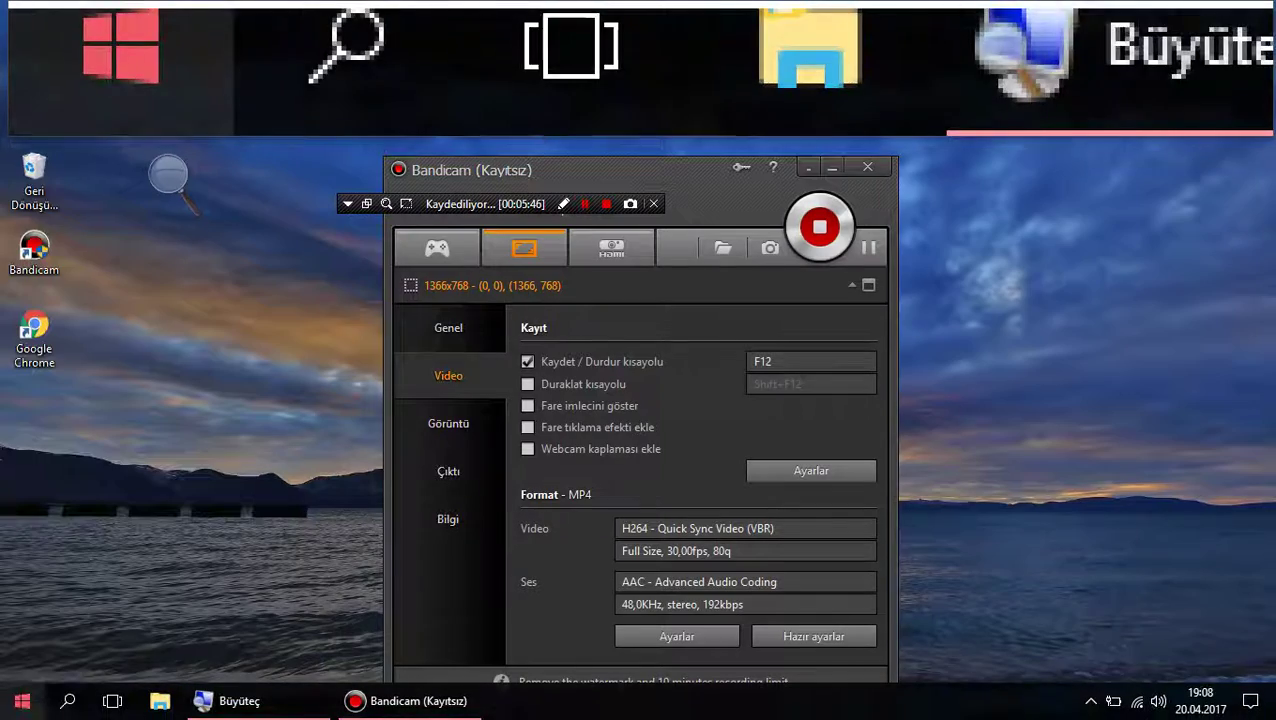
# - Review the tile folders and the Oluştur, Yürüt and Keşfet groups in the Start menu, and close the menu
pyautogui.click(22, 701)
pyautogui.scroll(-3, 559, 427)
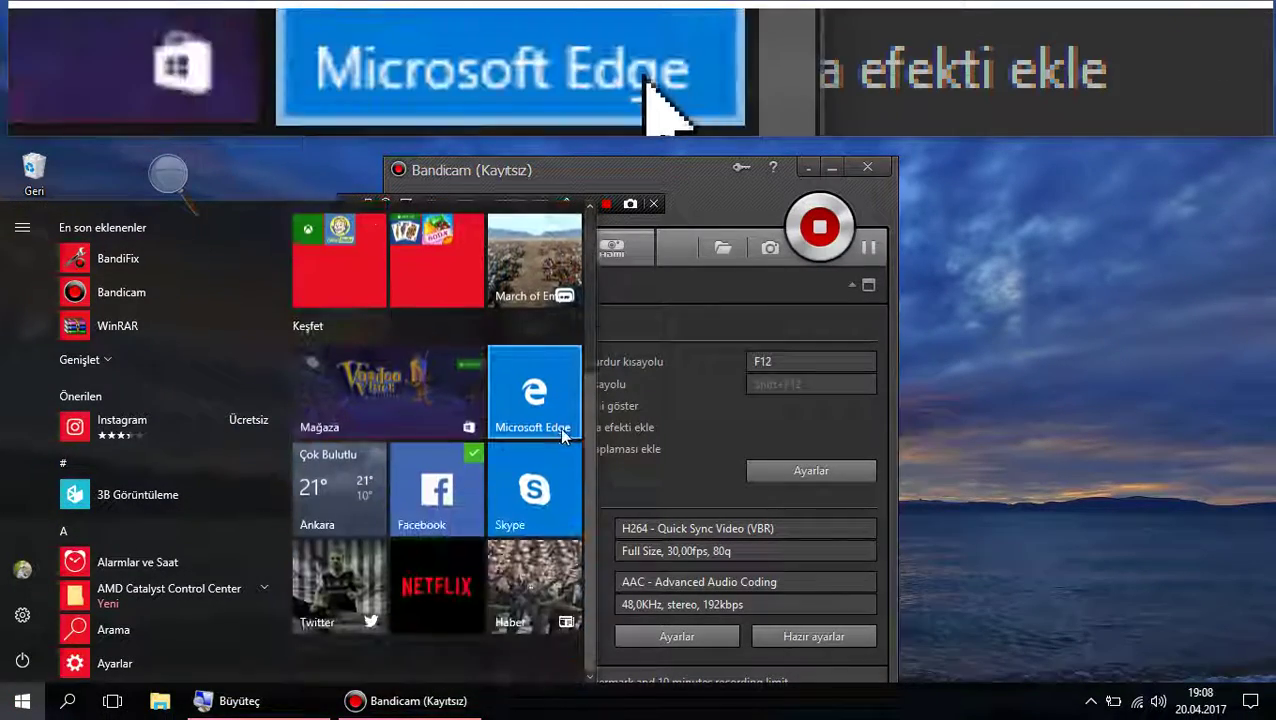
pyautogui.scroll(3, 561, 432)
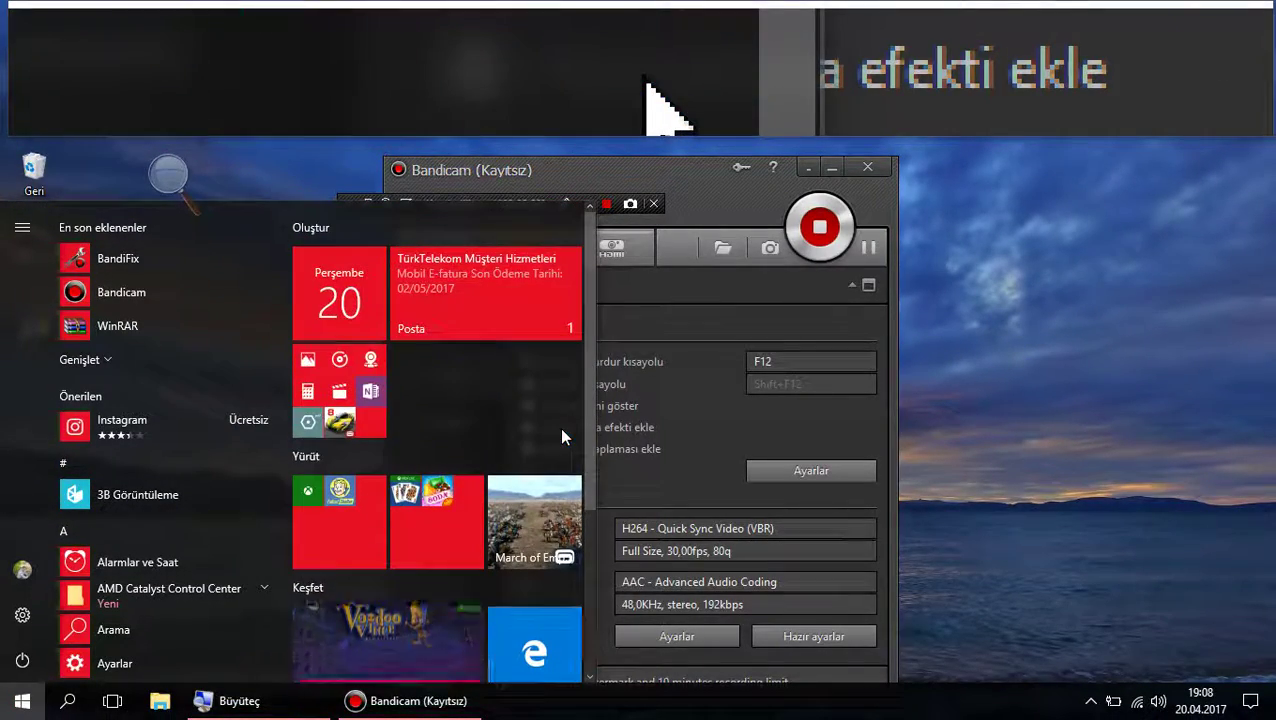
pyautogui.moveTo(545, 515); pyautogui.dragTo(1212, 345)
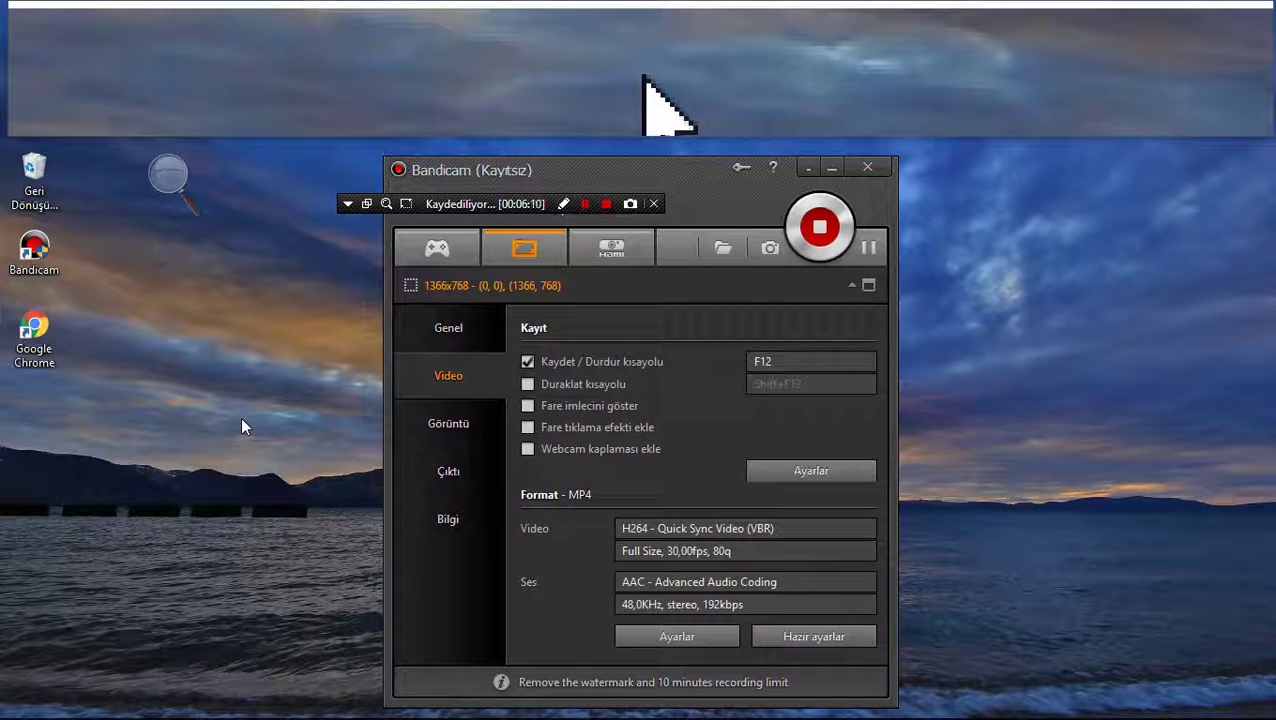
pyautogui.click(22, 700)
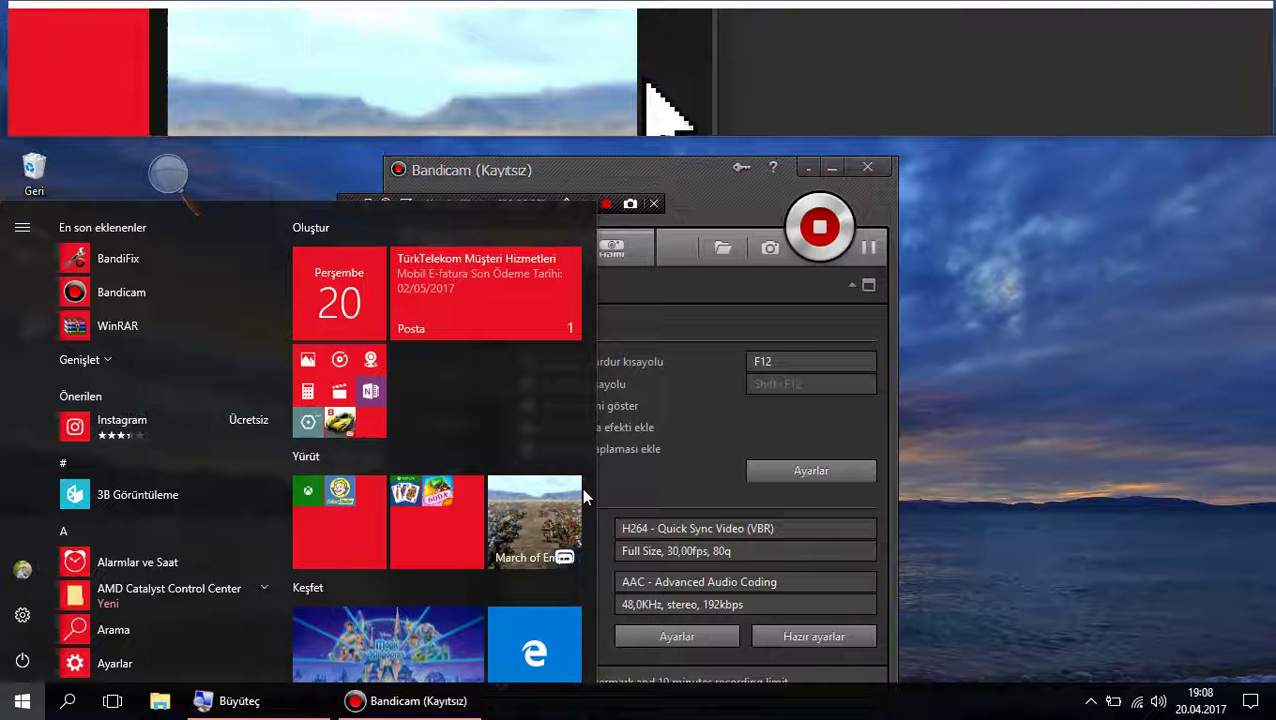
pyautogui.click(1252, 399)
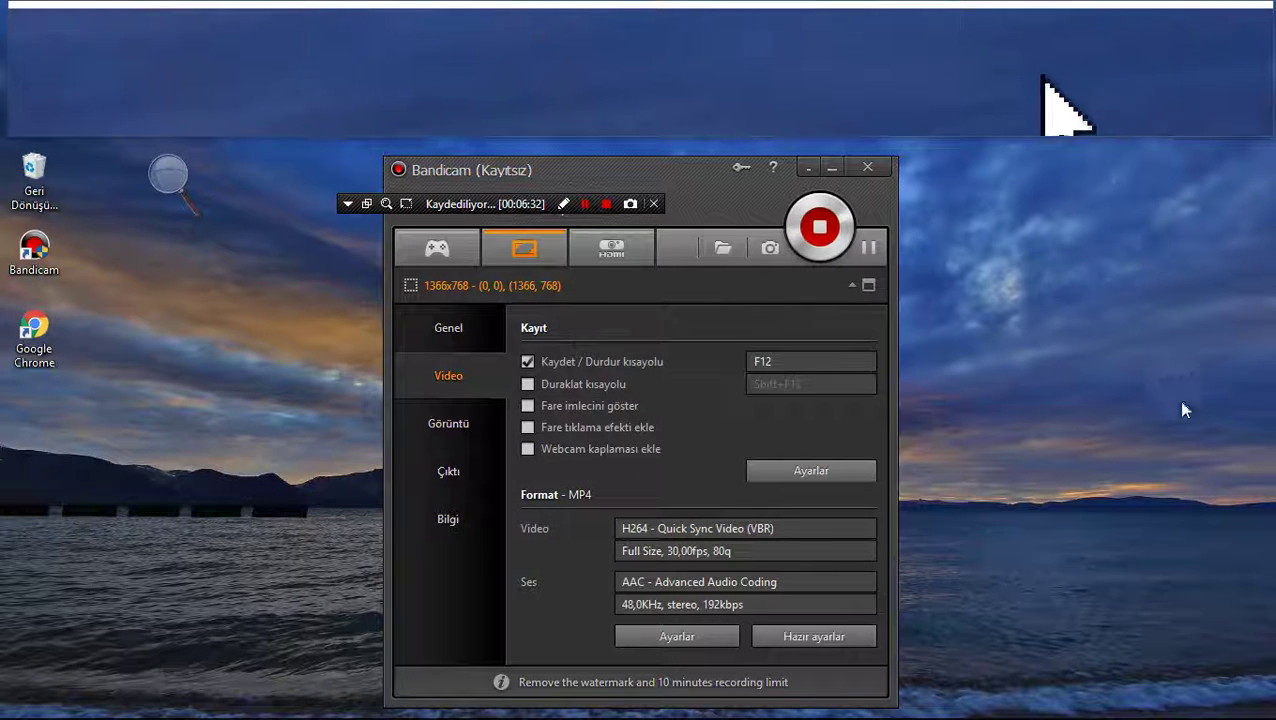
# - Open the Recycle Bin (Geri Dönüşüm Kutusu) and permanently delete all the items in it
pyautogui.doubleClick(30, 183)
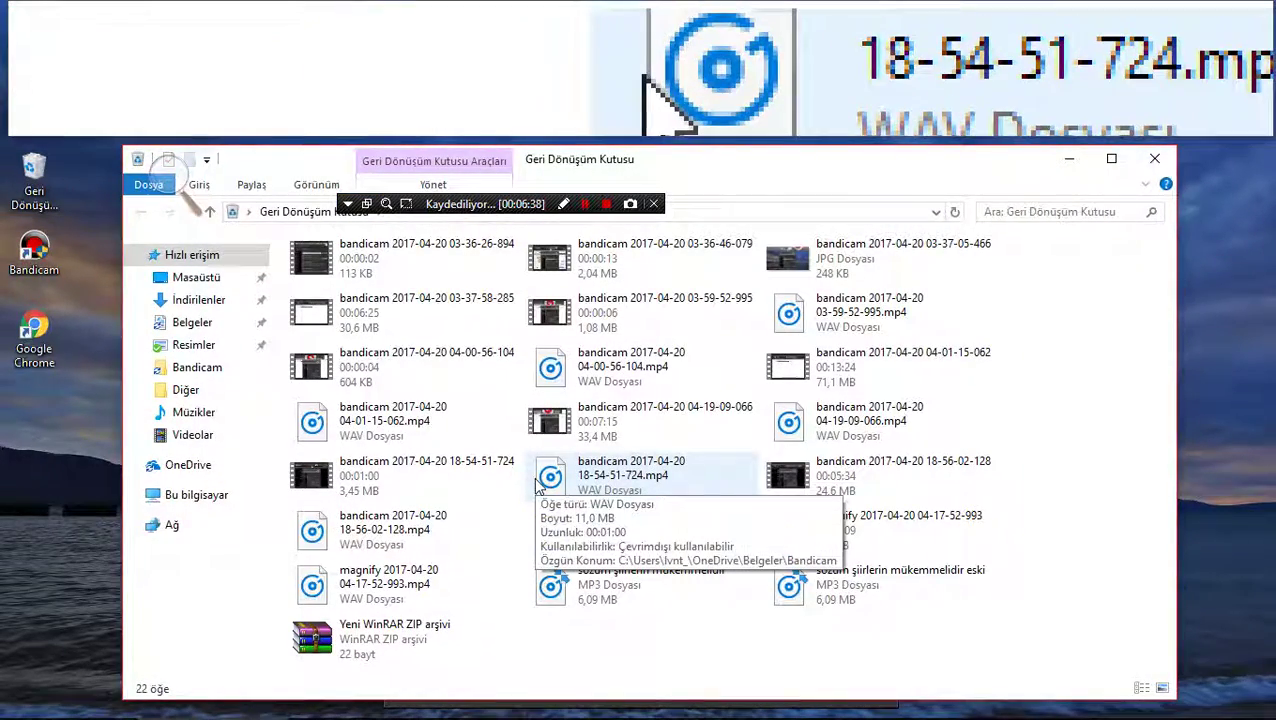
pyautogui.hotkey('ctrl', 'a')
pyautogui.press('Delete')
pyautogui.press('Return')
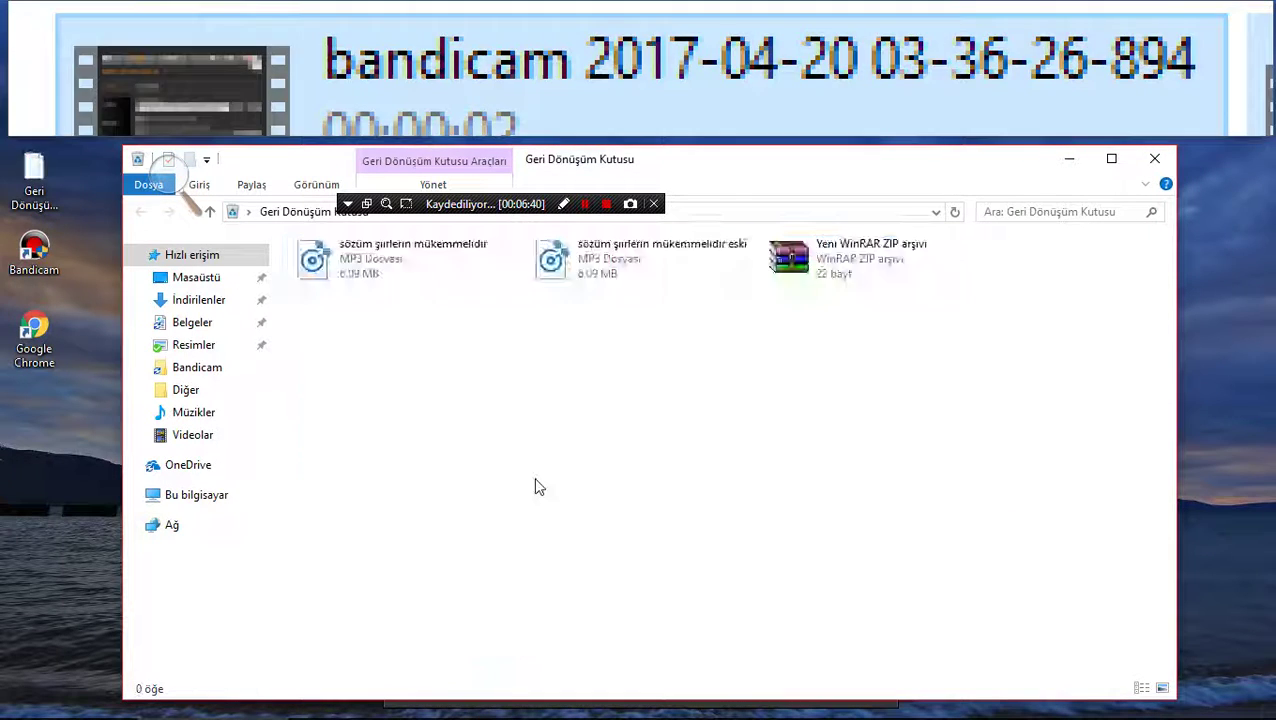